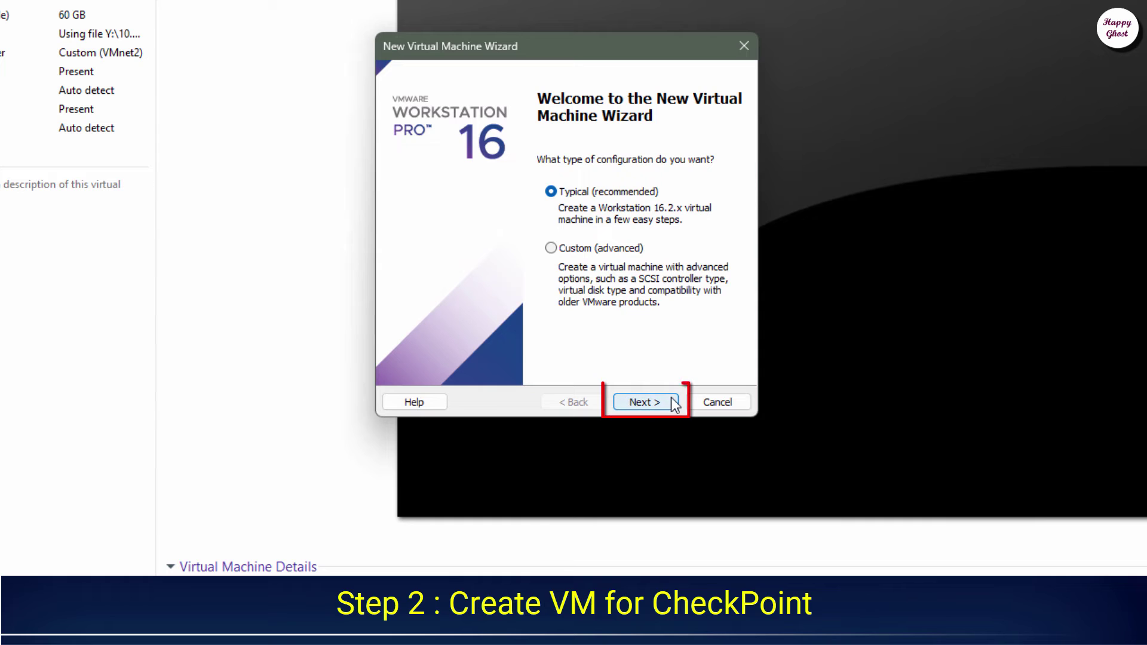
Step: Start a typical virtual machine with the operating system installed later, using Linux with Other Linux 5.x kernel 64-bit as the guest
left_click(673, 404)
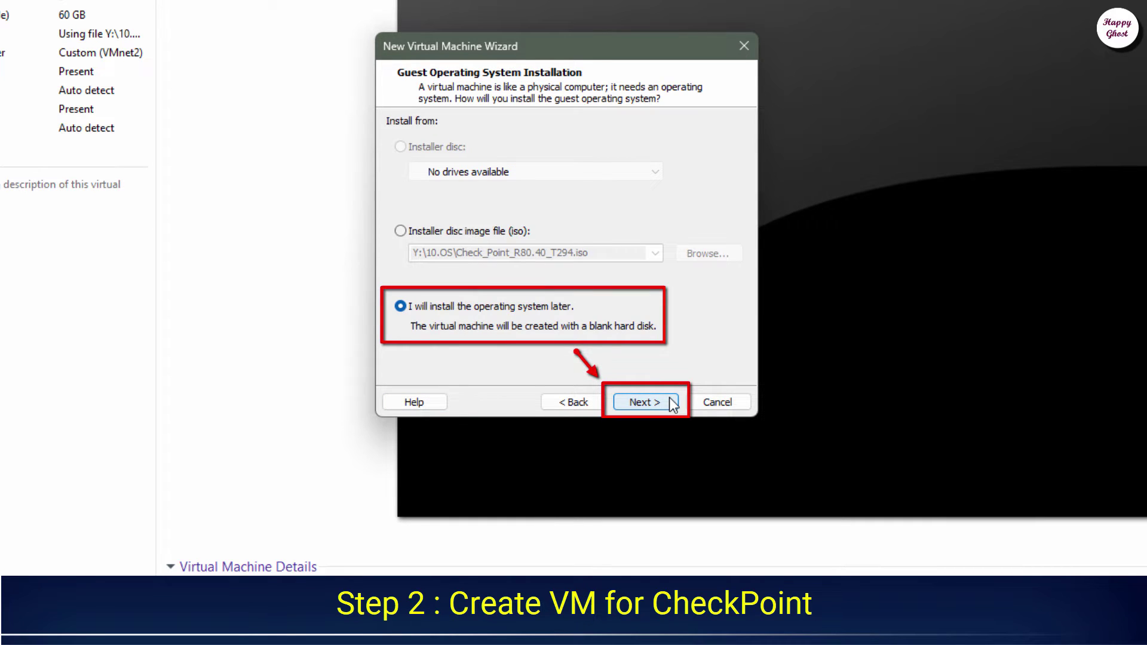
left_click(673, 404)
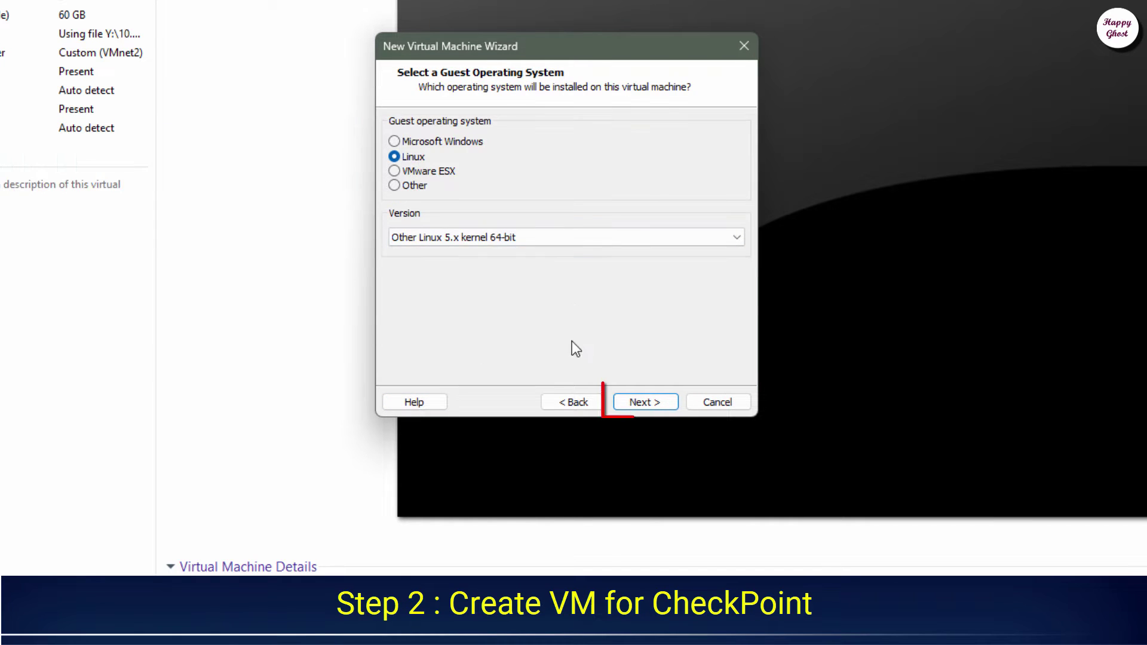
left_click(676, 401)
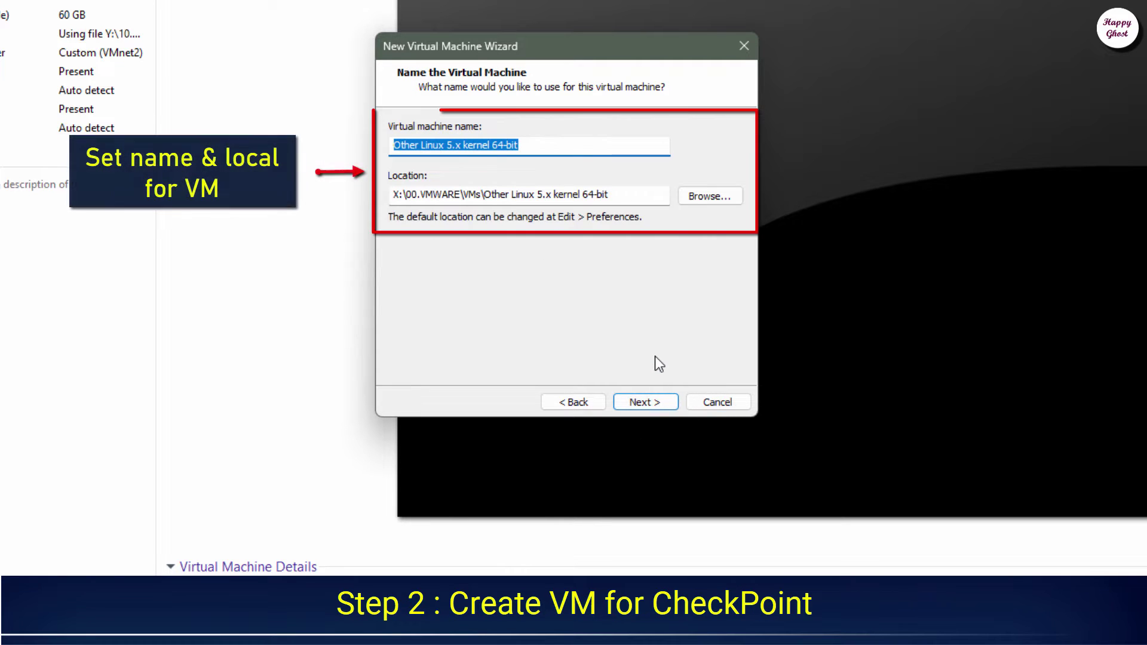
Step: Name the virtual machine CheckPoint-1 and give it a 16 GB virtual disk split into multiple files
type("CheckPoint")
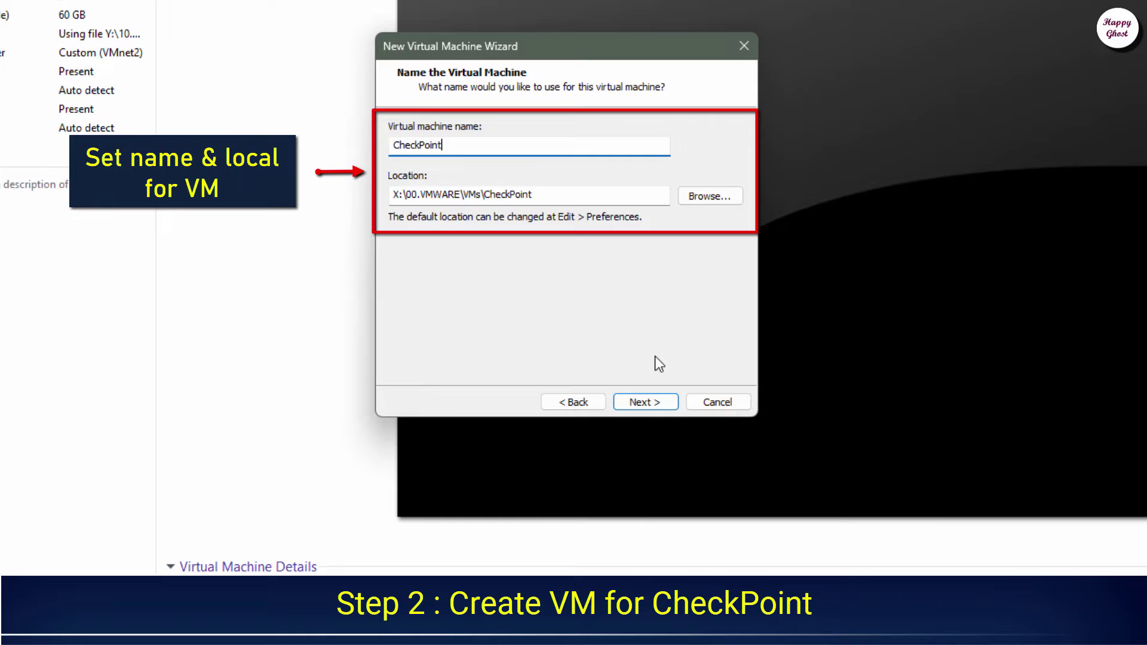
type("-1")
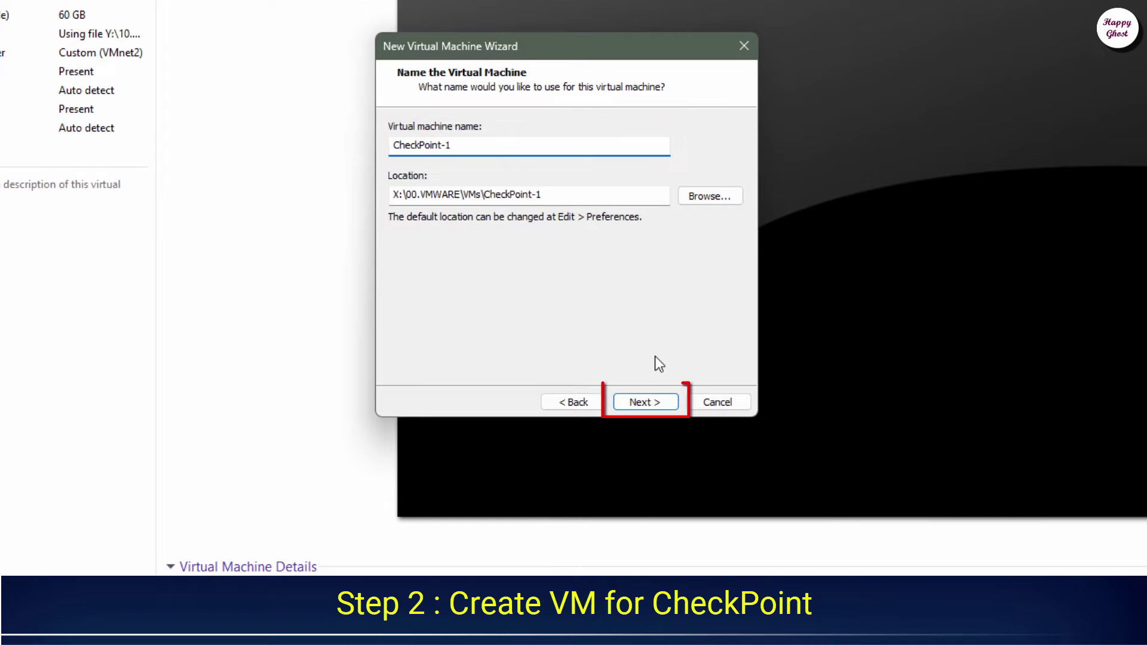
left_click(676, 400)
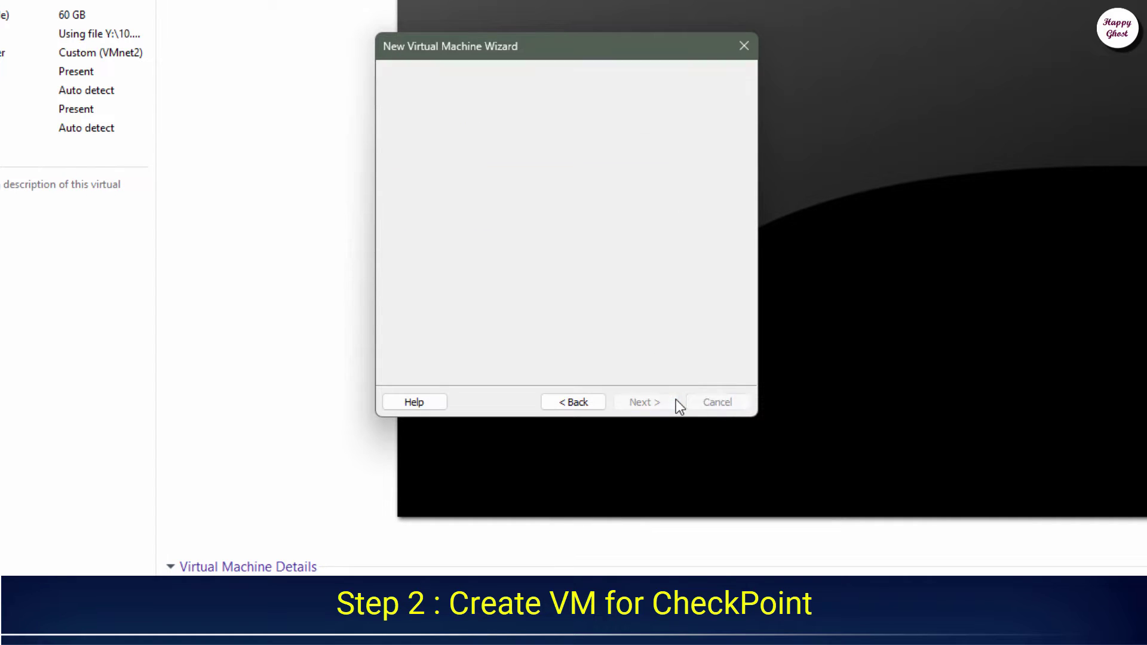
type("16")
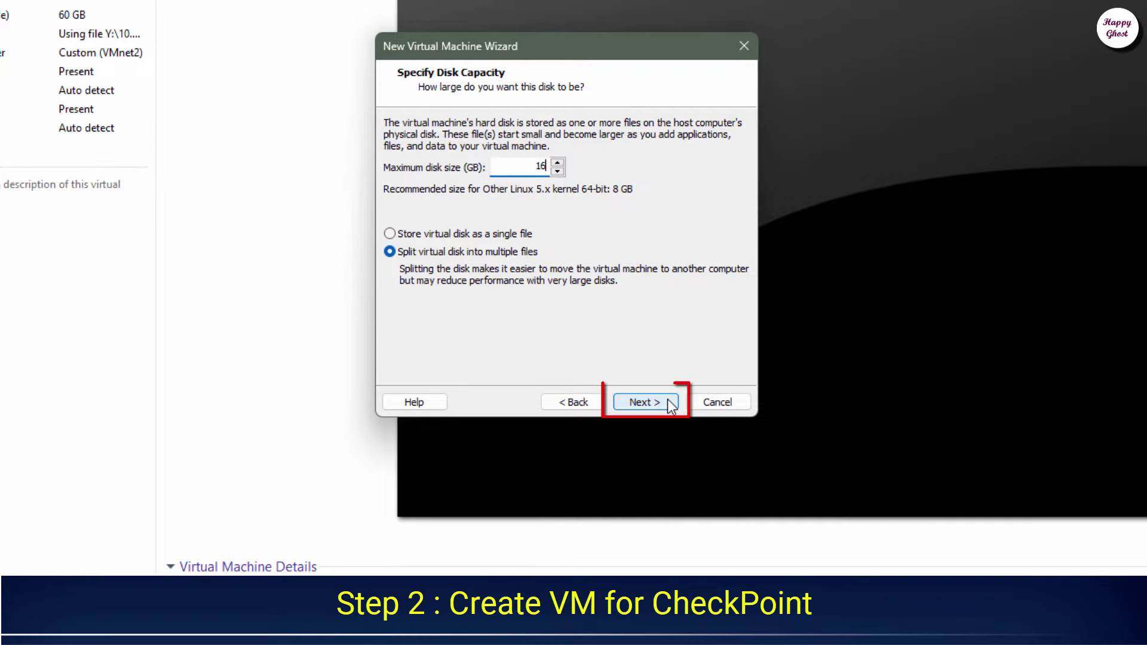
left_click(671, 406)
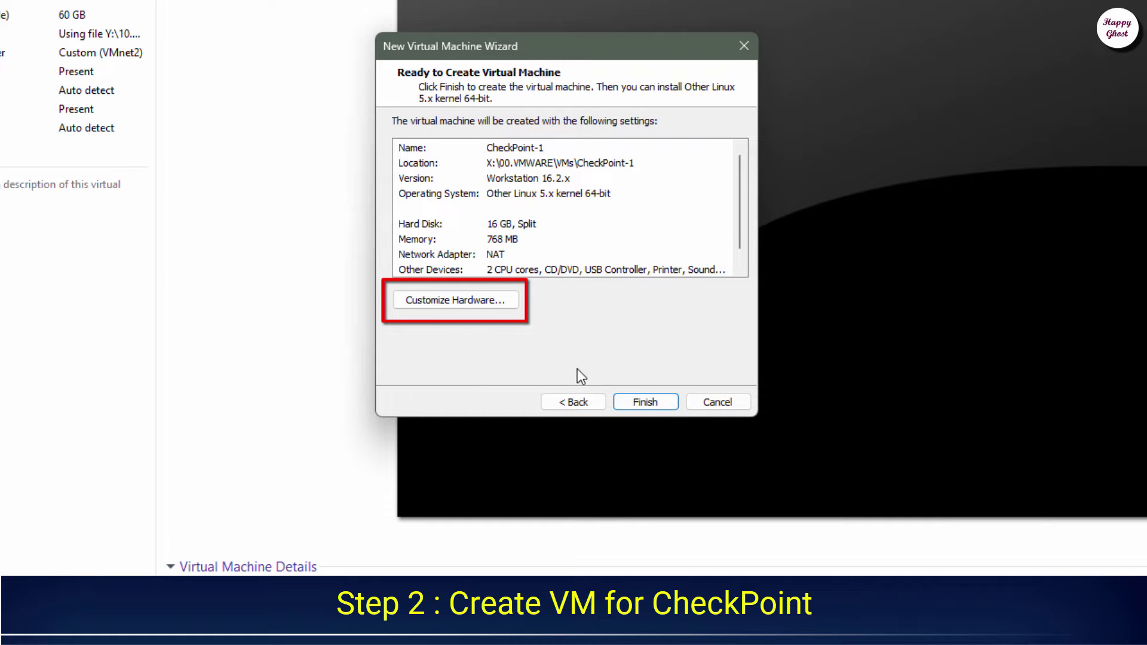
Step: Customize the hardware with 4096 MB of memory and attach the Check_Point_R80.40_T294 ISO from the Desktop to the CD/DVD drive
left_click(488, 307)
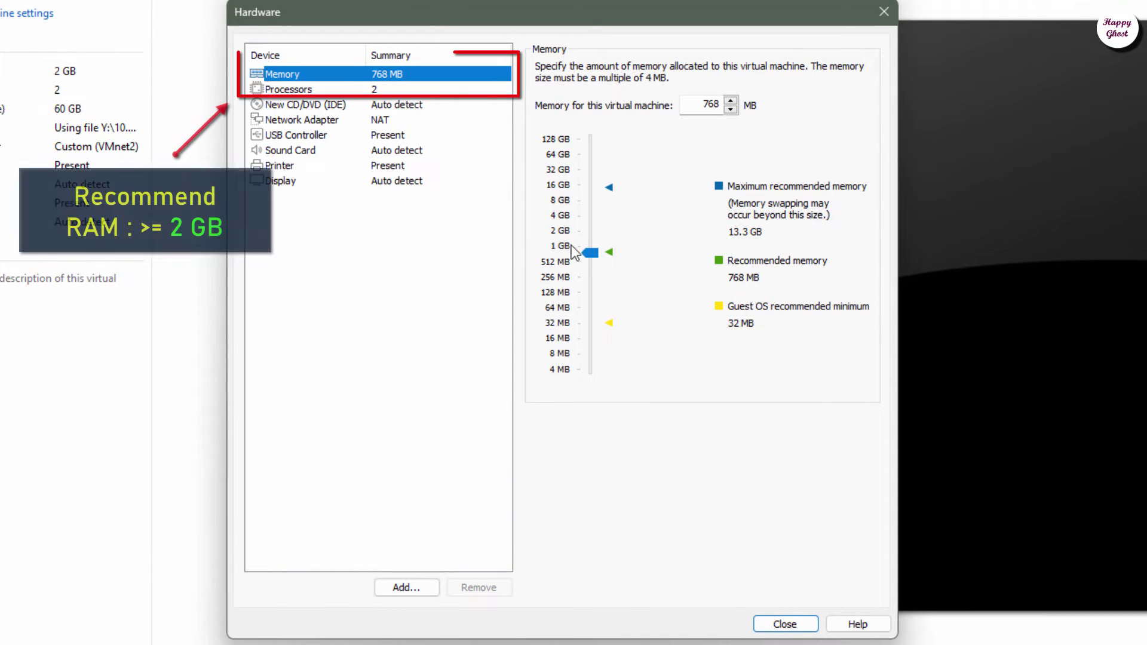
left_click(568, 216)
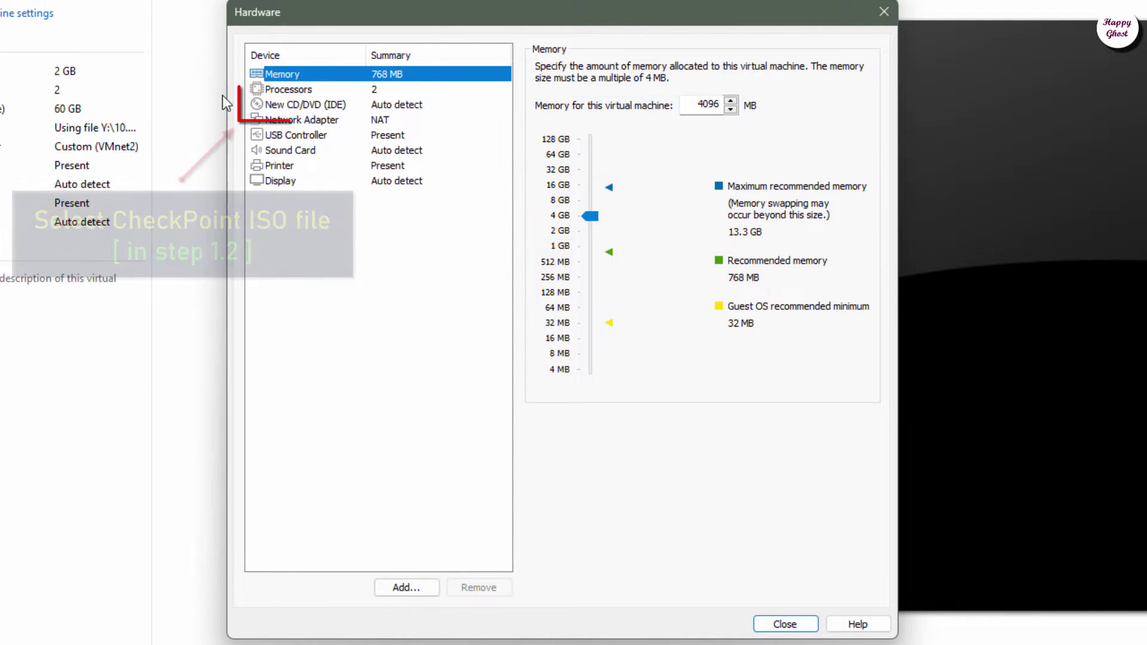
left_click(332, 107)
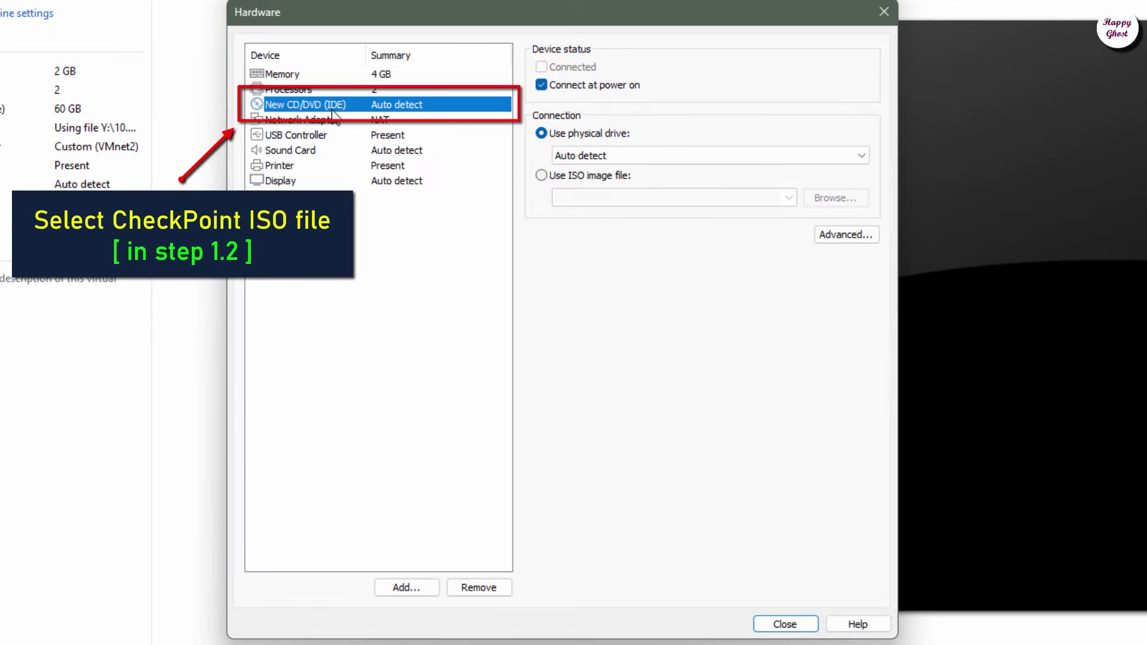
left_click(553, 174)
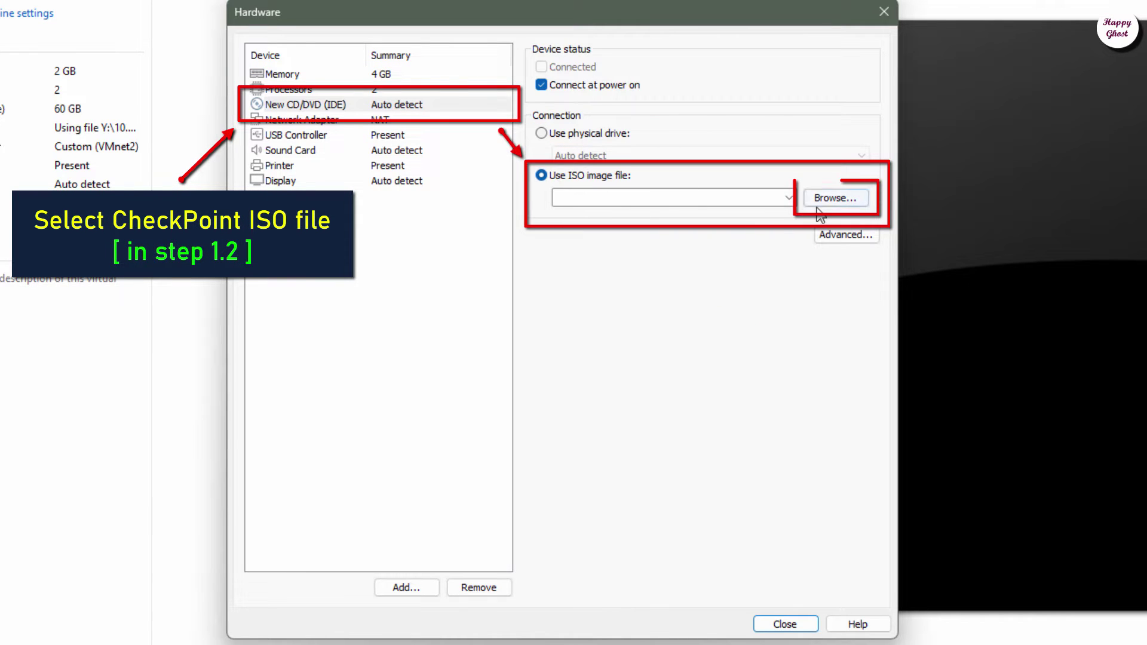
left_click(827, 202)
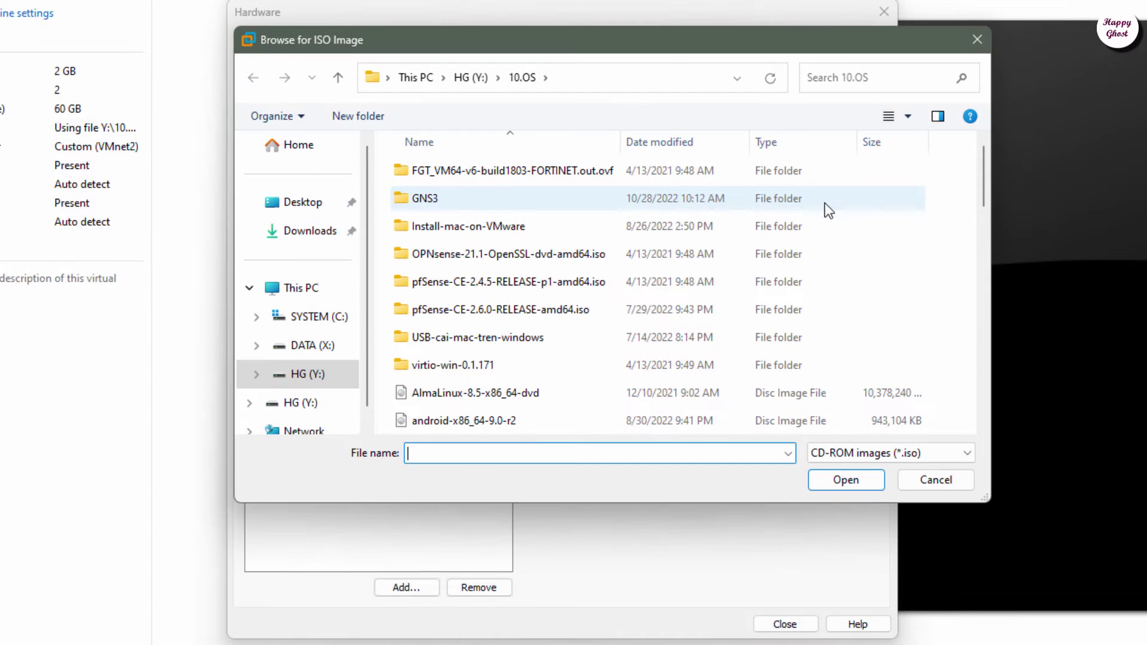
left_click(305, 206)
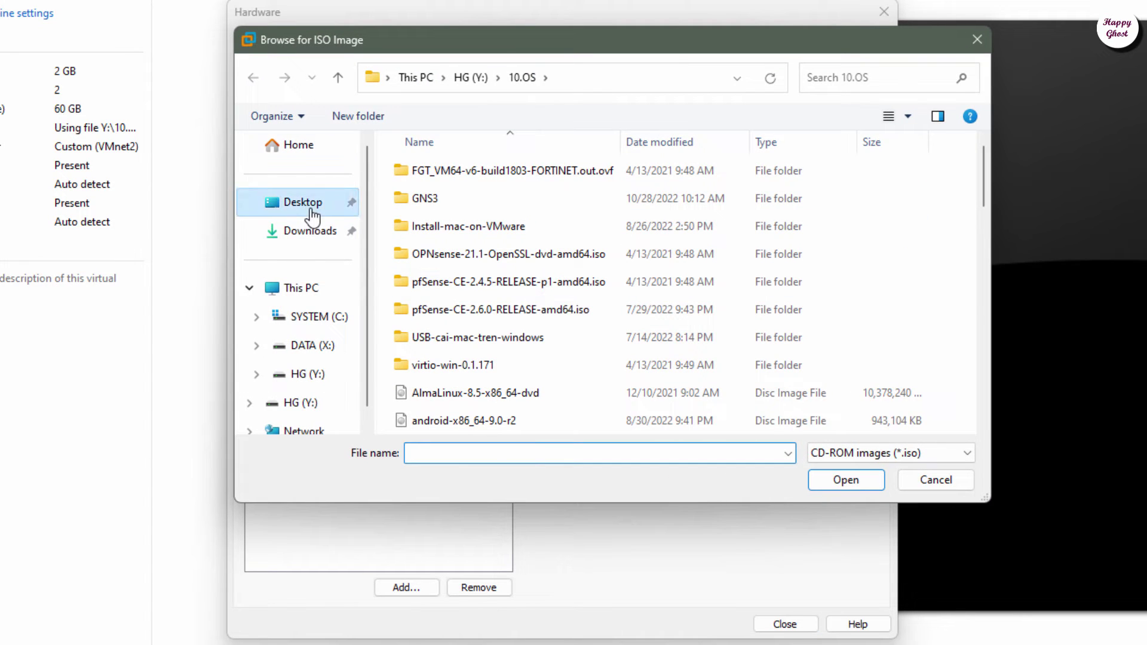
left_click(515, 230)
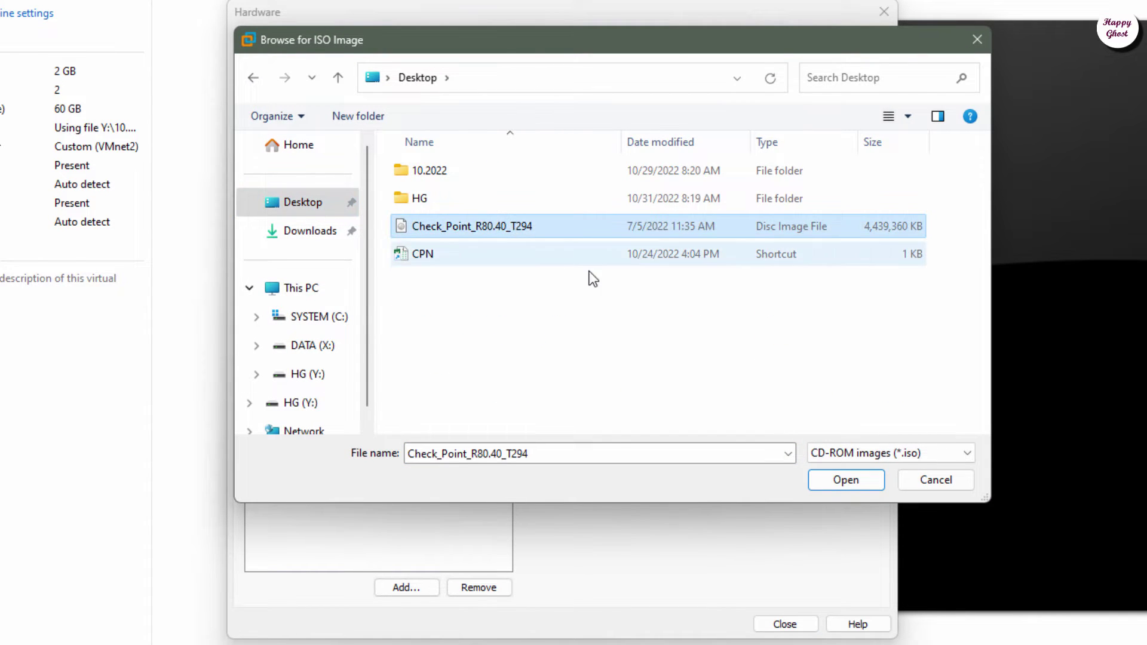
left_click(840, 480)
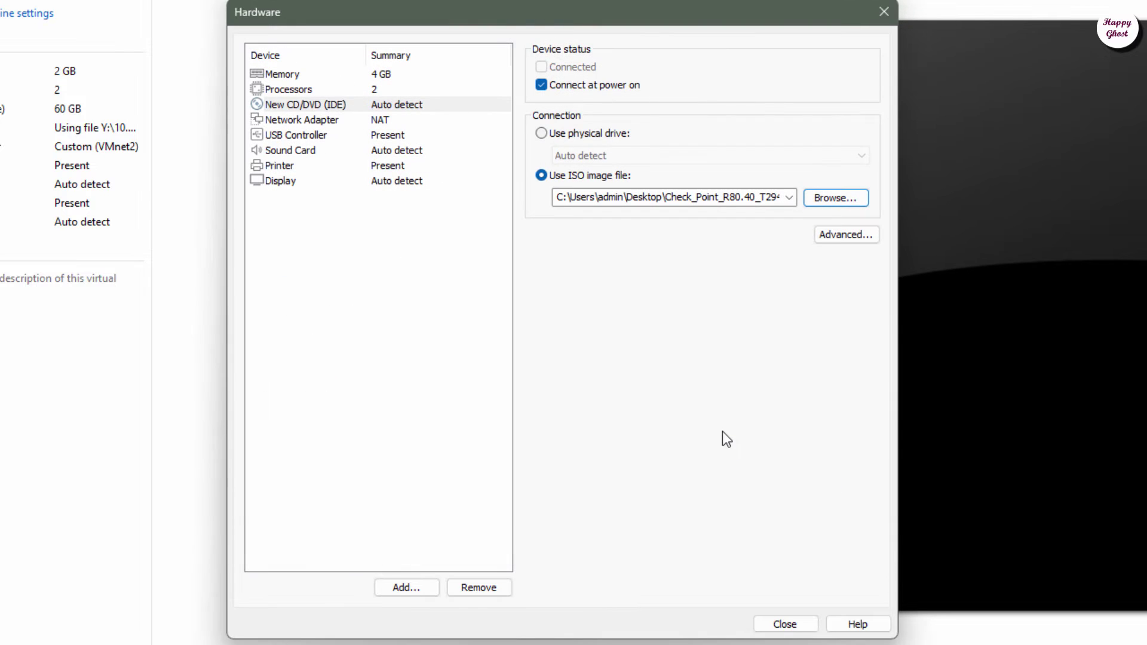
Step: Connect the network adapter to the custom virtual network VMnet2 (Bridged) and finish creating the virtual machine
left_click(316, 135)
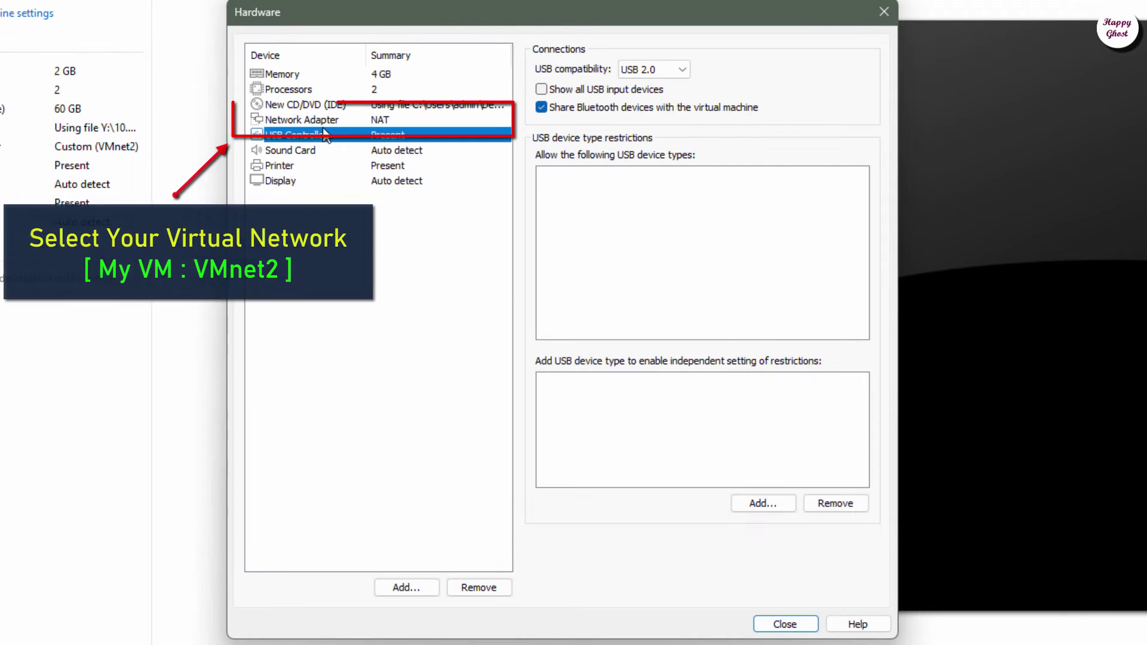
left_click(321, 120)
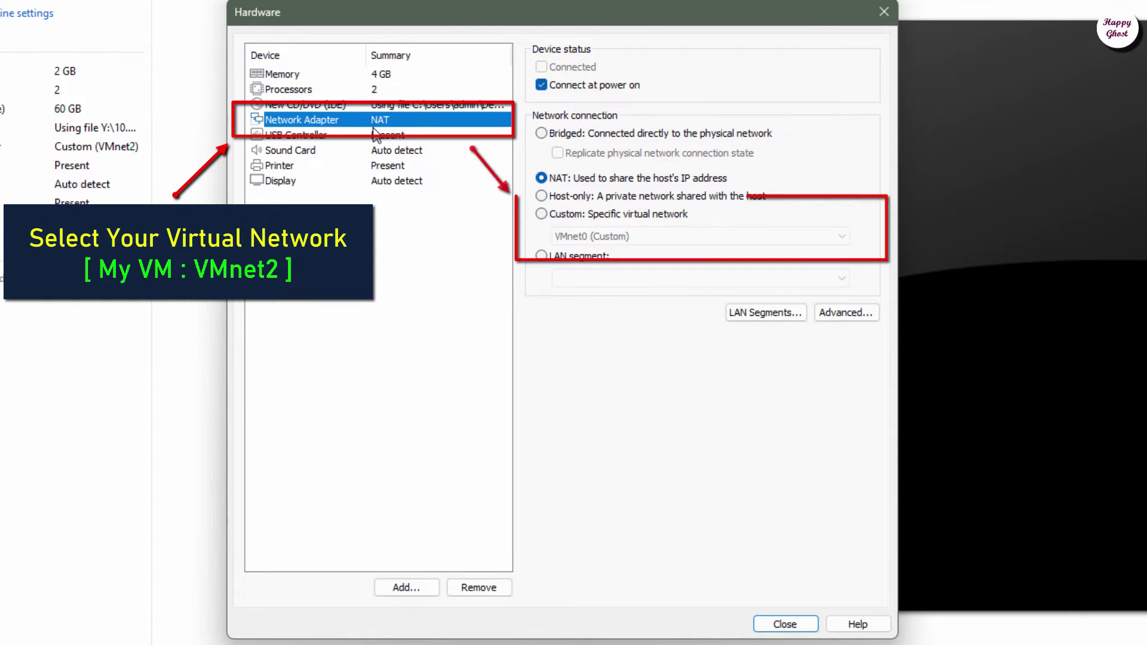
left_click(593, 212)
left_click(616, 230)
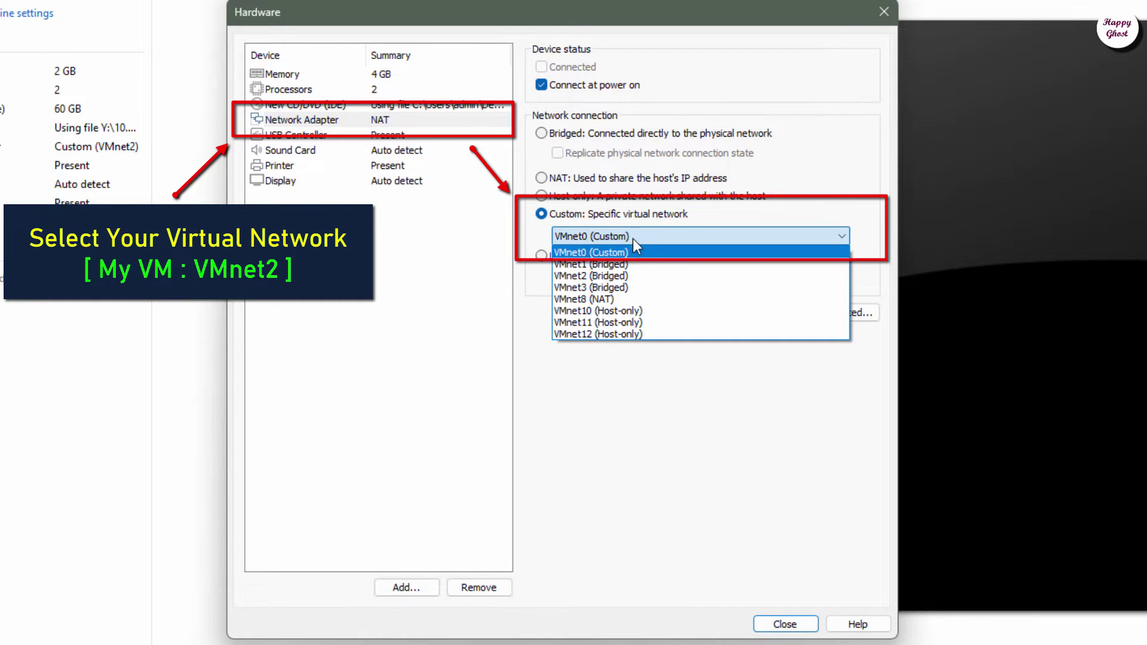
left_click(615, 276)
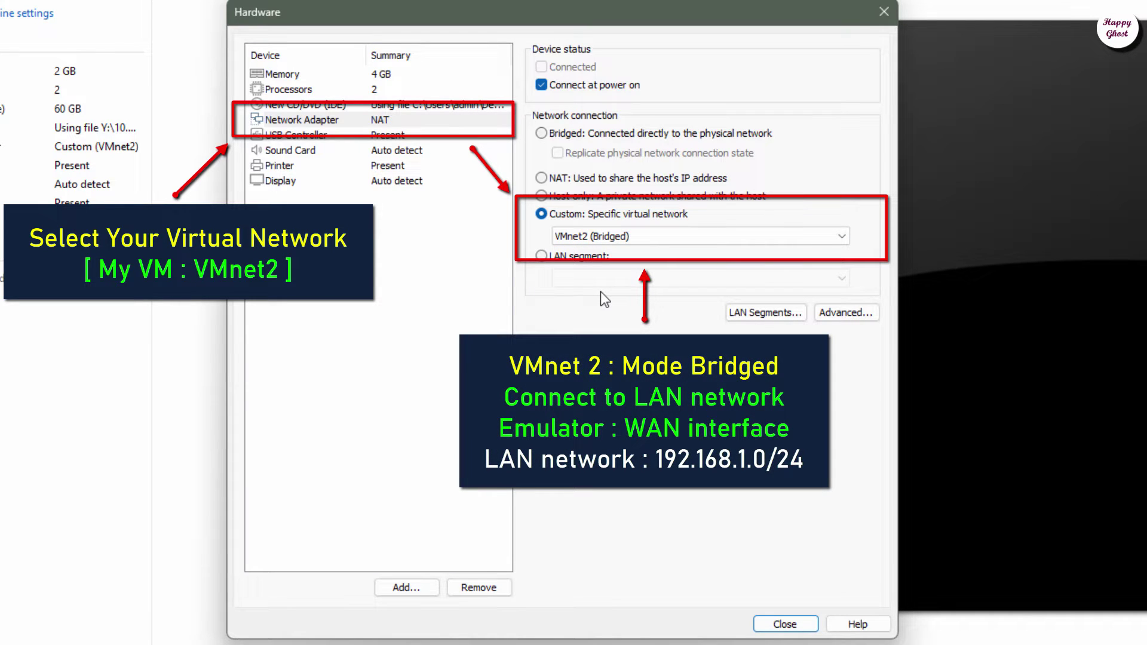
left_click(777, 625)
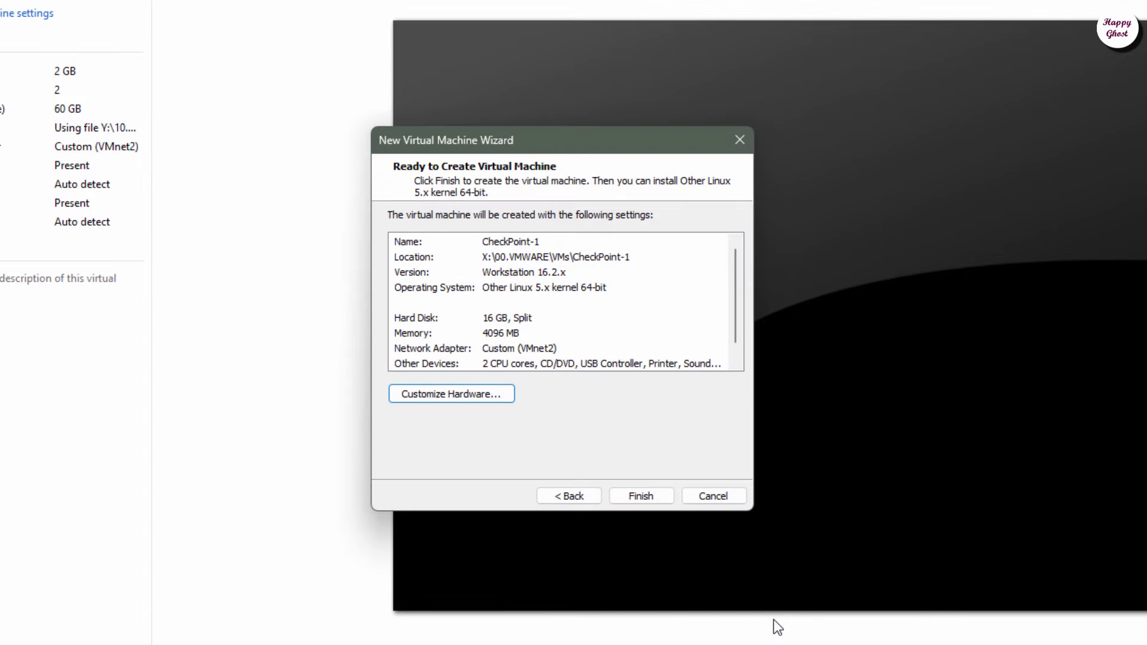
left_click(630, 501)
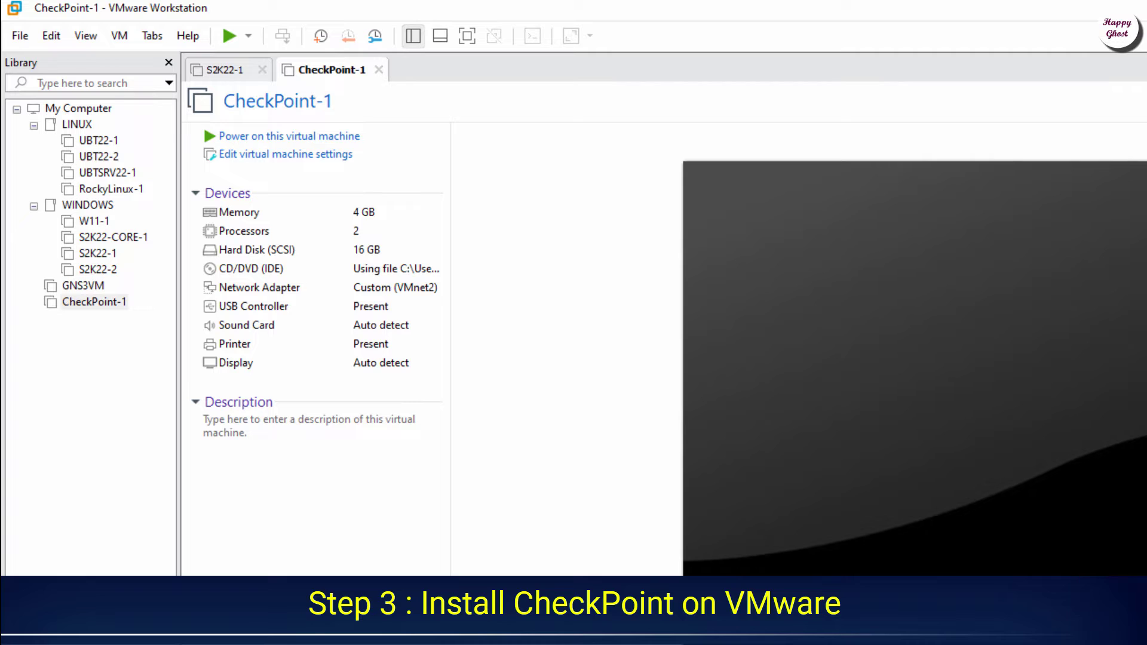
Step: Power on the CheckPoint-1 virtual machine and boot into the option to install Gaia on this system
left_click(333, 145)
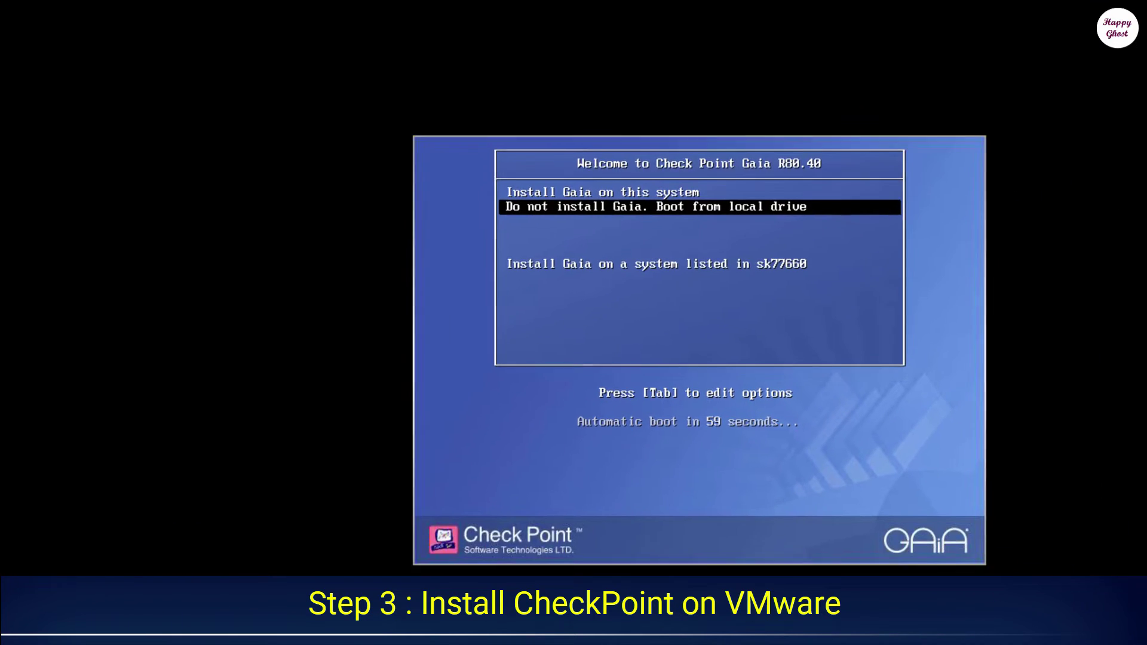
key("Up")
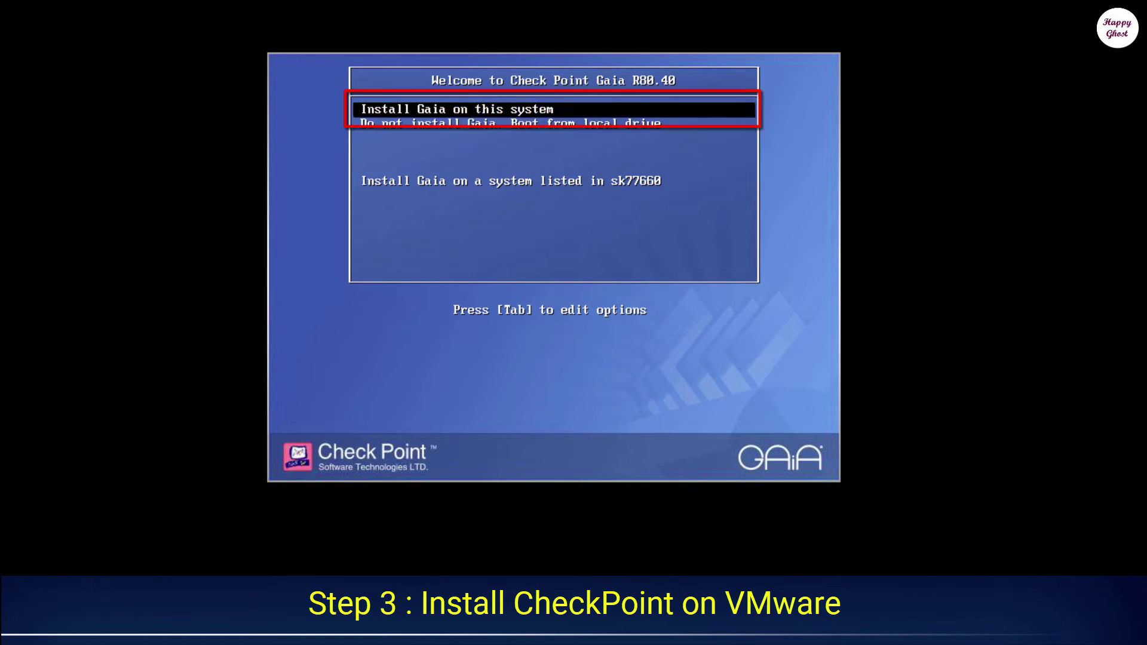
key("Return")
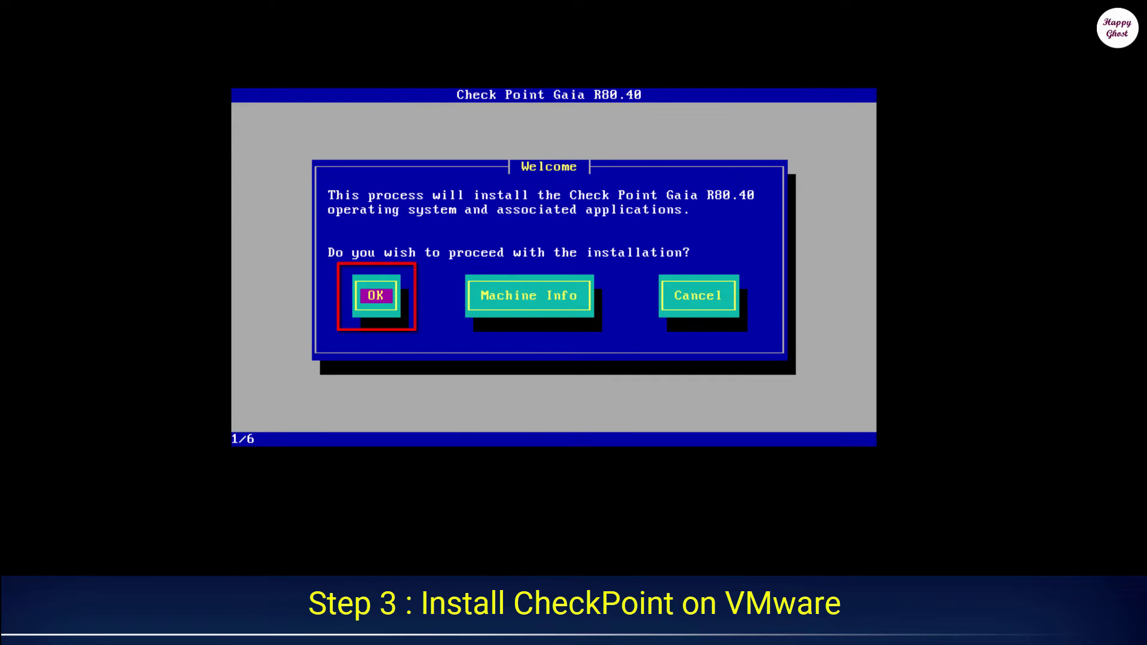
Step: Proceed with the Check Point Gaia R80.40 installation and accept the US keyboard type
key("Return")
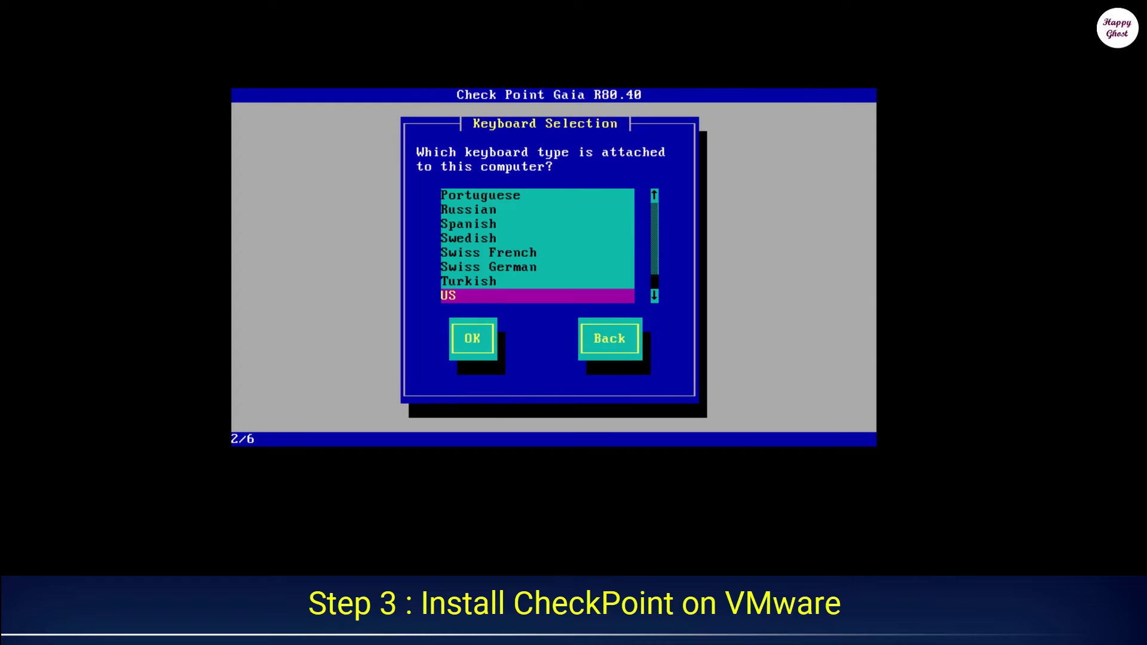
key("Tab")
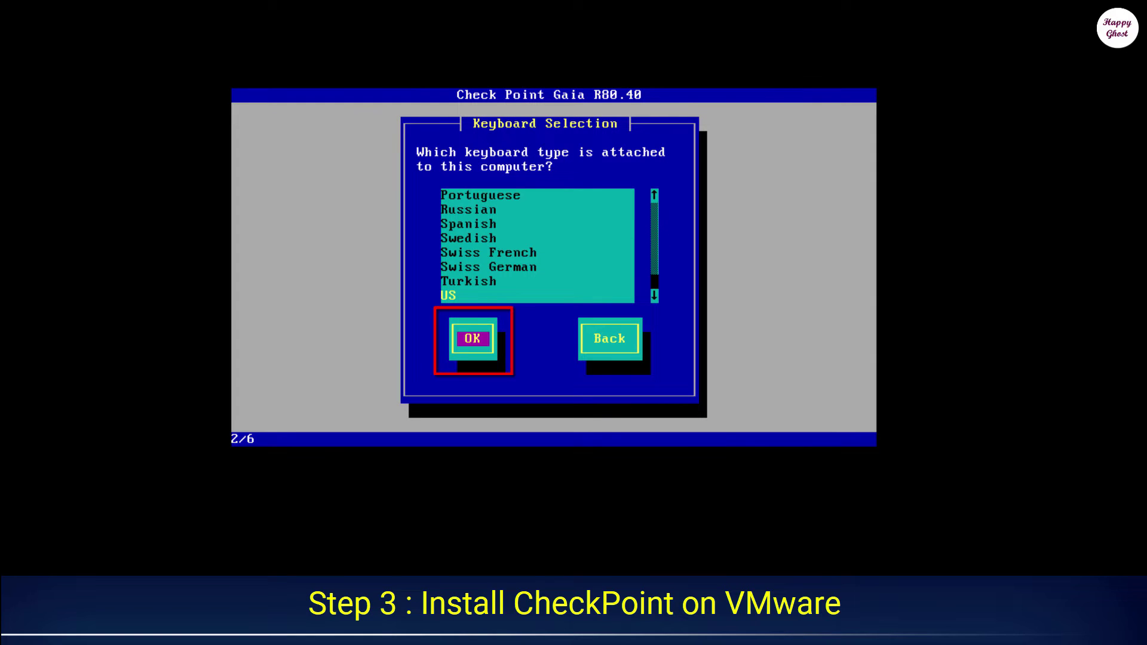
key("Return")
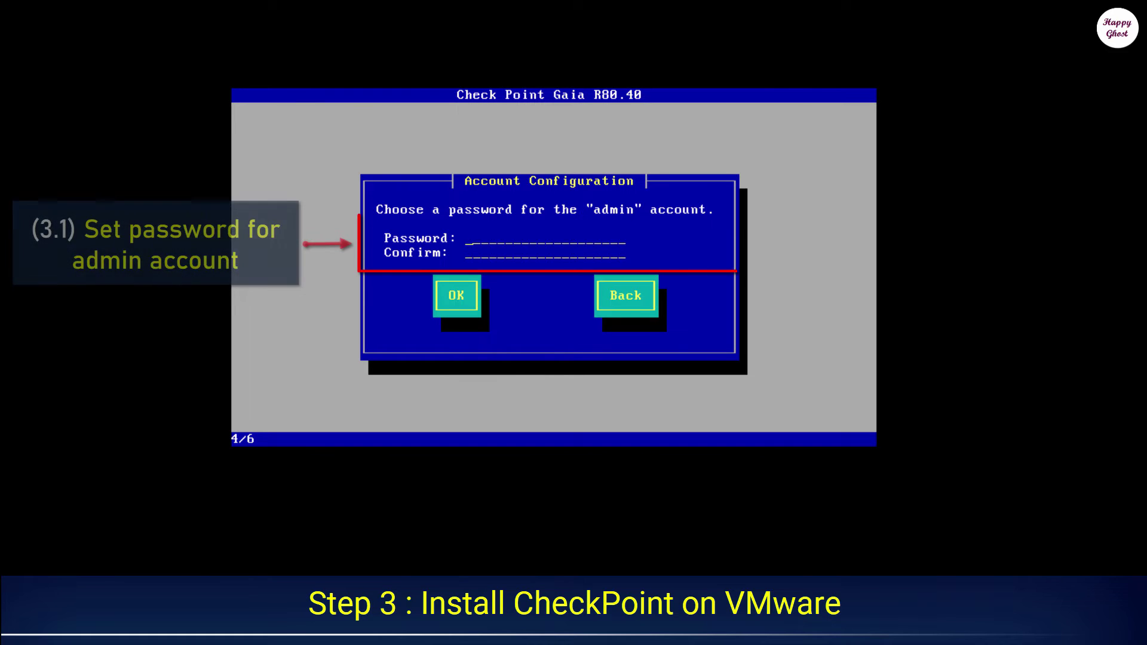
Step: Enter and confirm the password for the admin account, and accept the account configuration
type("********")
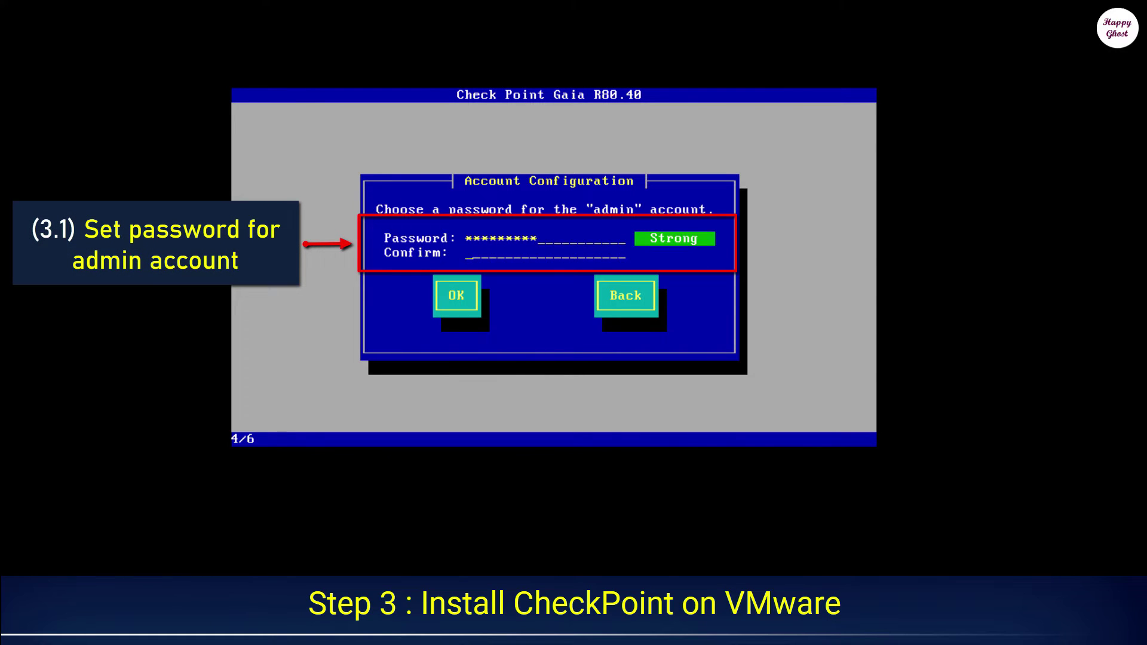
type("*********")
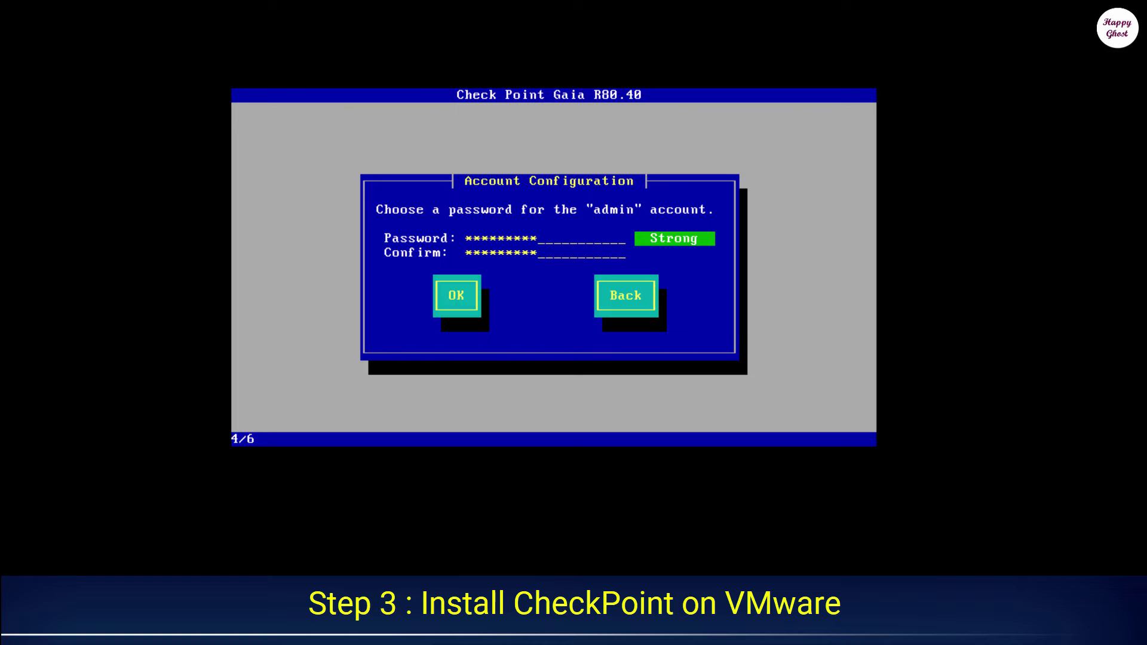
key("Tab")
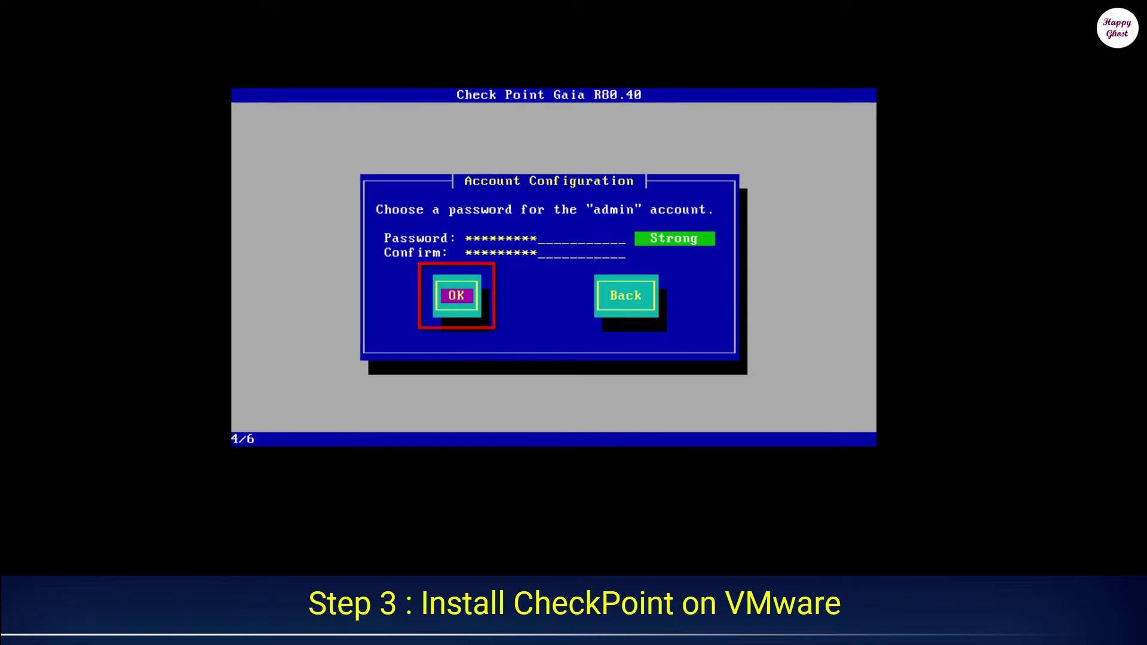
key("Return")
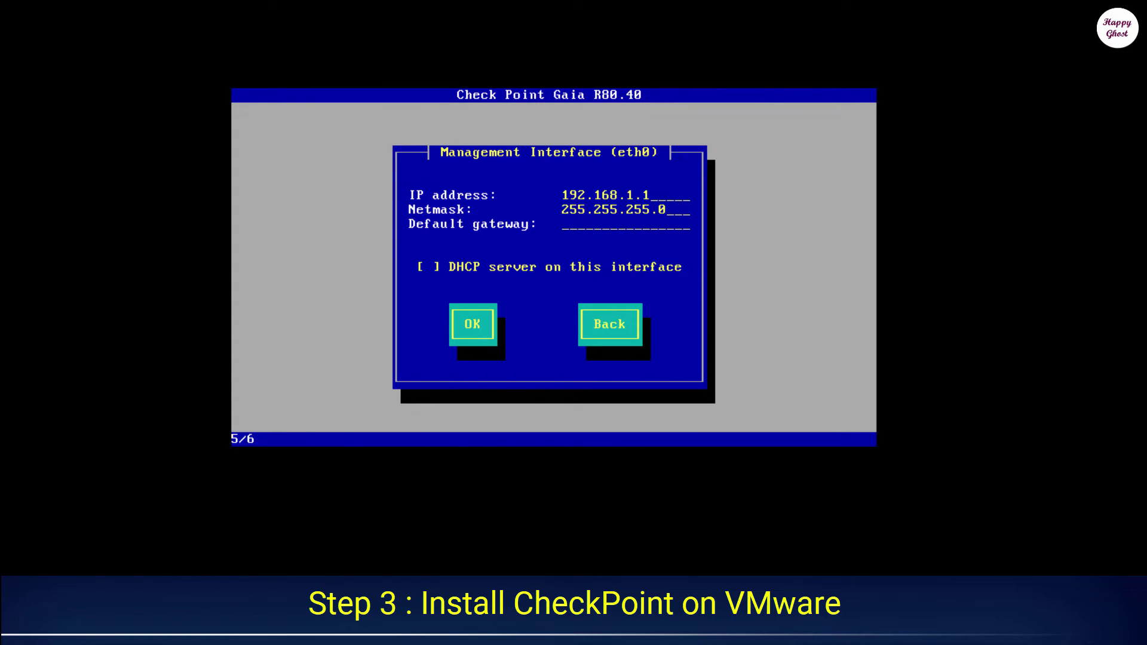
Step: Set the eth0 management interface's IP address to 192.168.1.111 and default gateway to 192.168.1.1, and accept the settings
type("11")
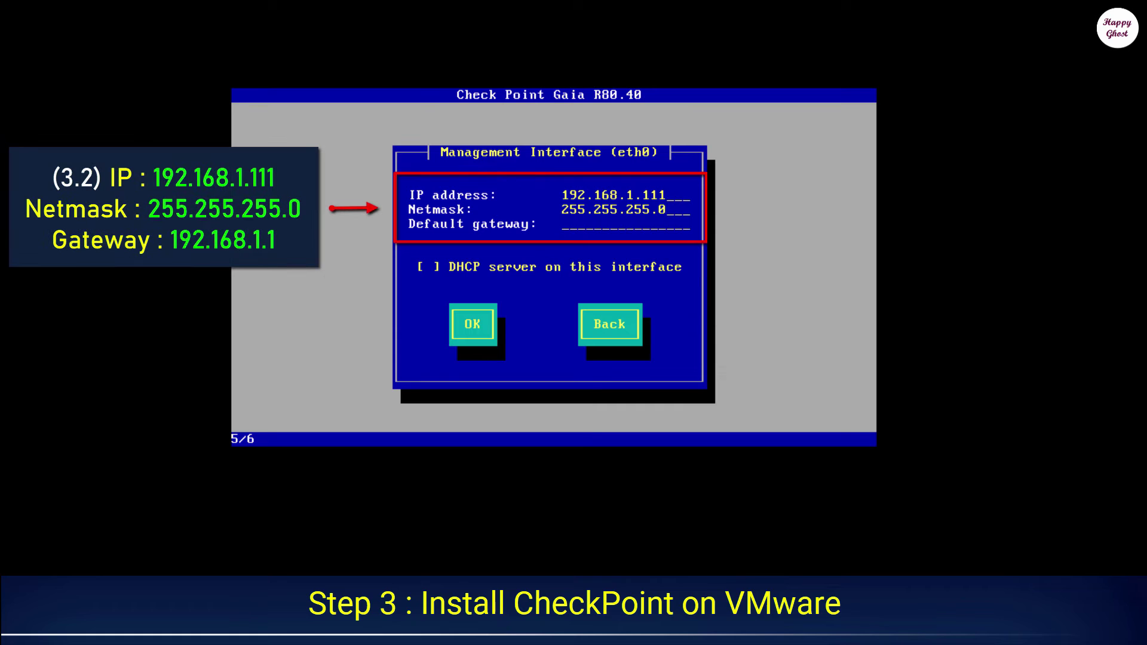
key("Tab")
key("BackSpace")
key("BackSpace")
key("BackSpace")
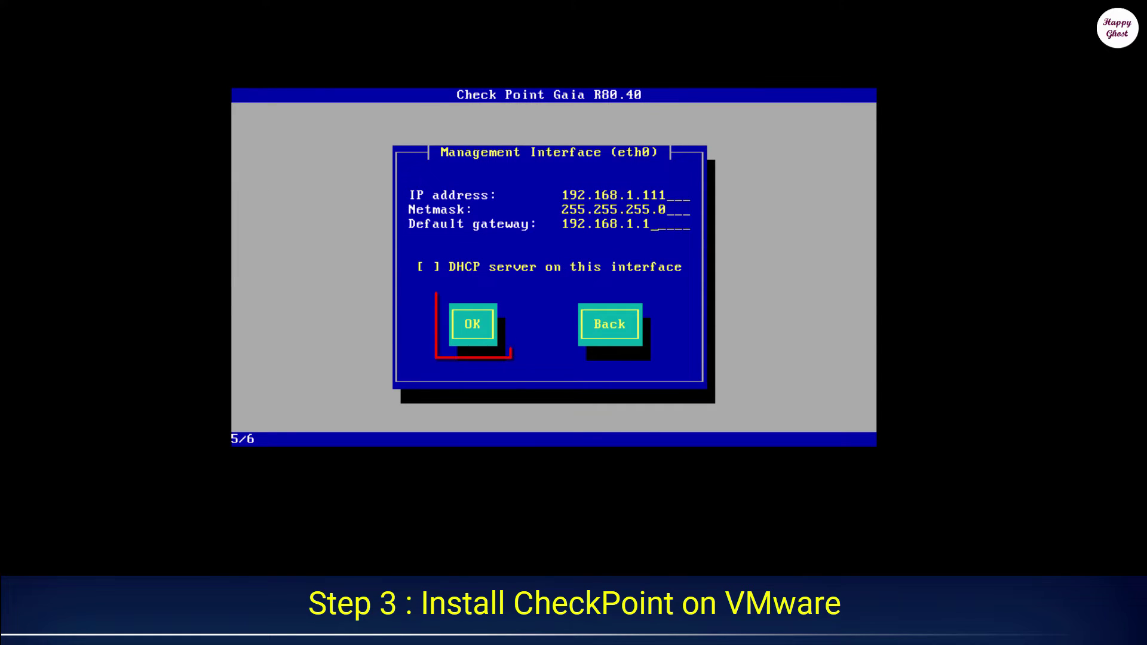
key("Tab")
key("Tab")
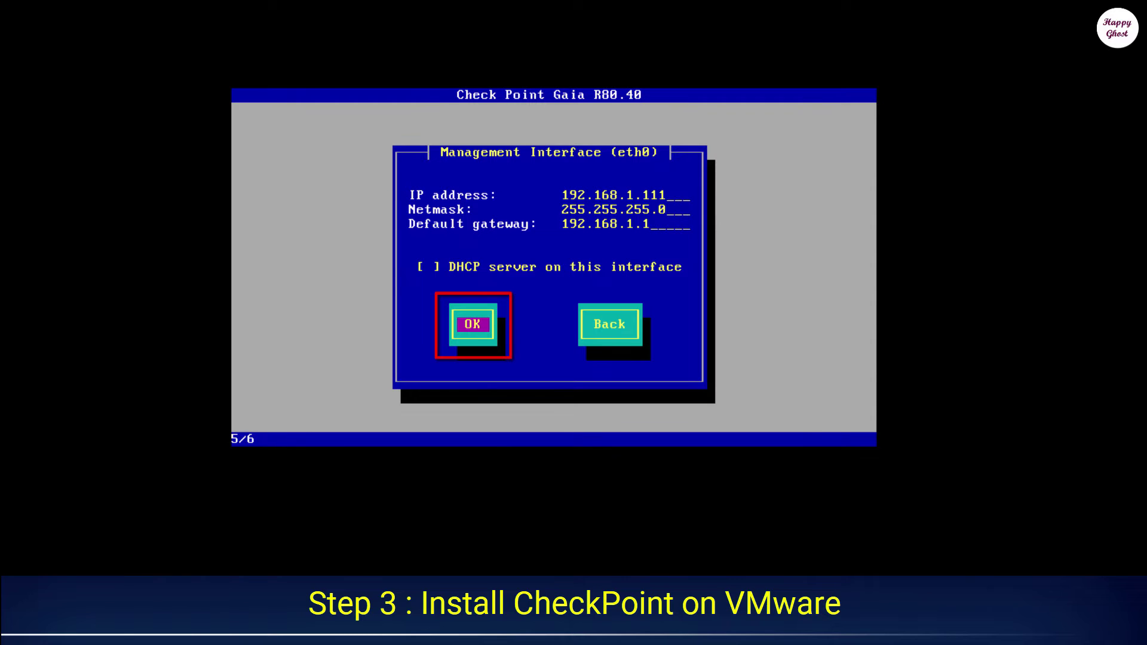
key("Return")
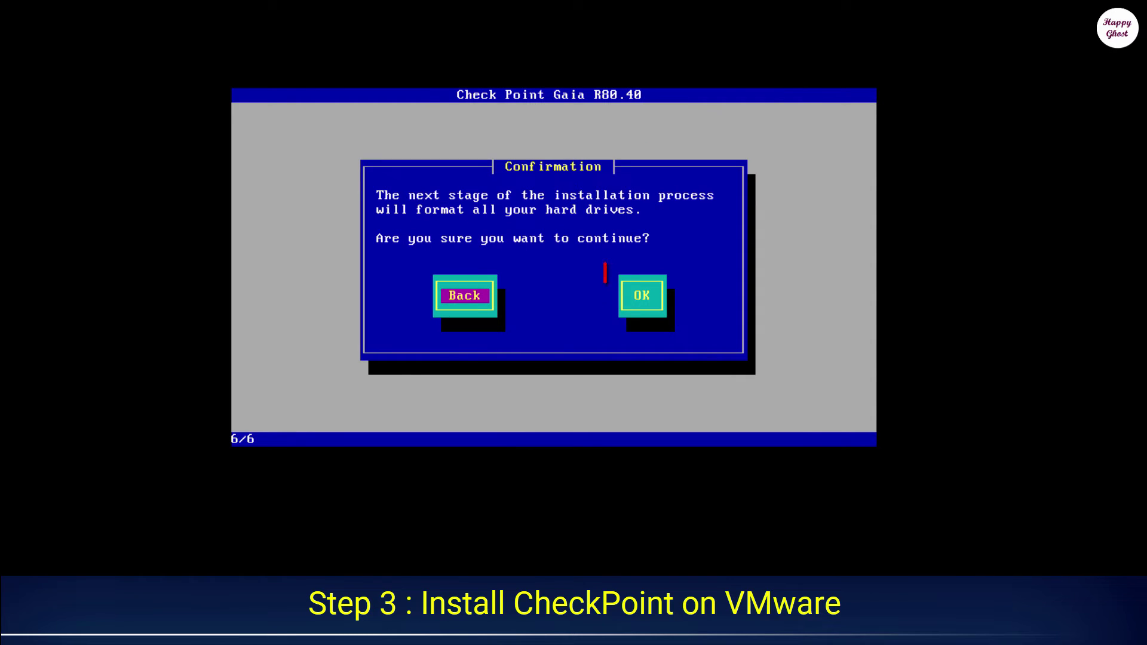
Step: Agree to format all hard drives, let the Gaia installation run through, and reboot the virtual machine
key("Tab")
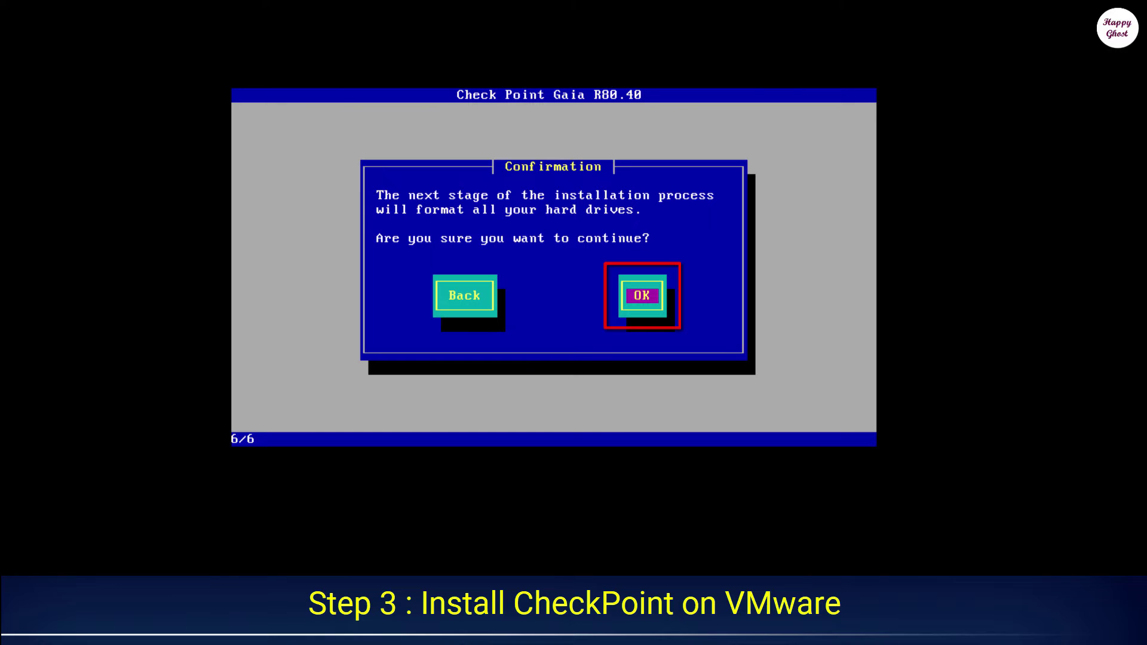
key("Return")
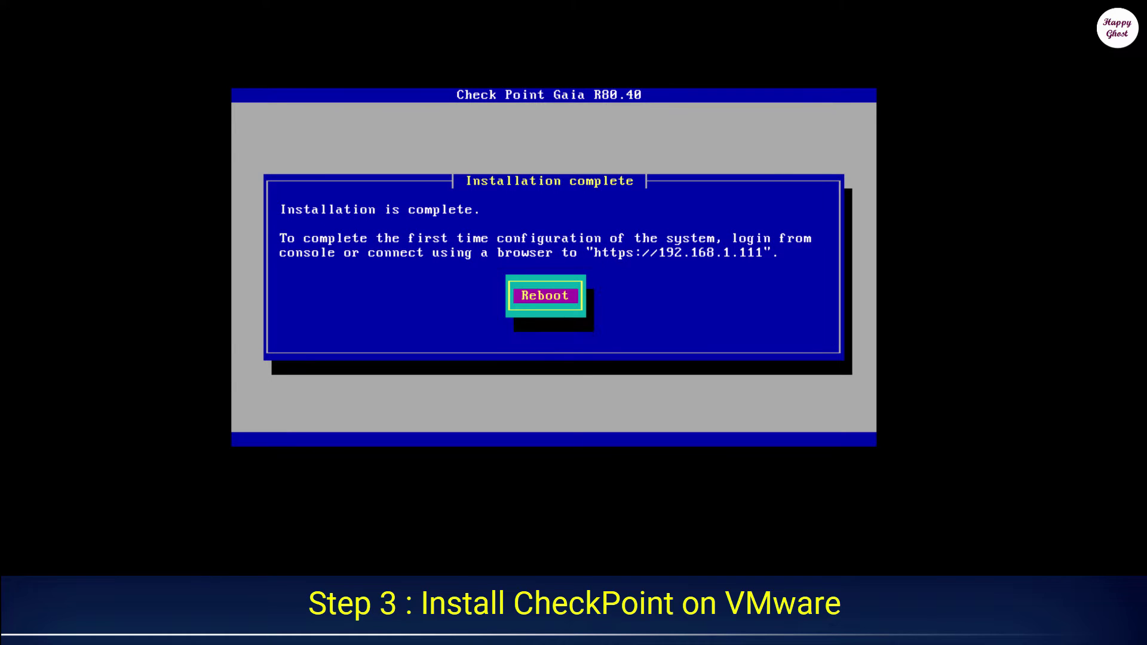
key("Return")
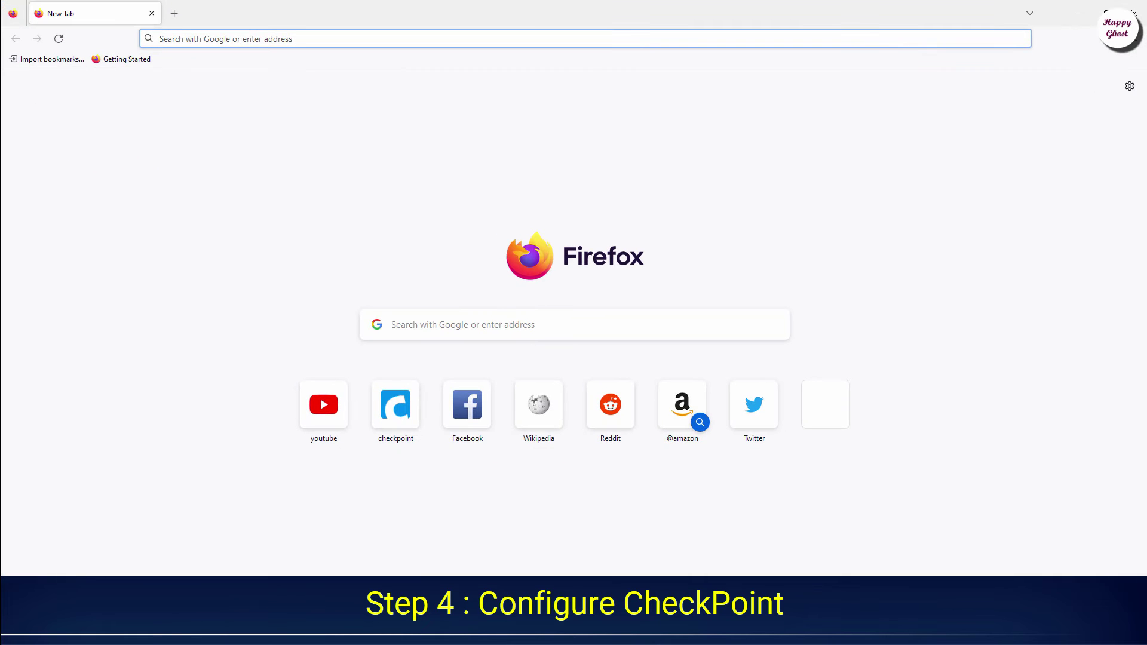
type("https://192.168")
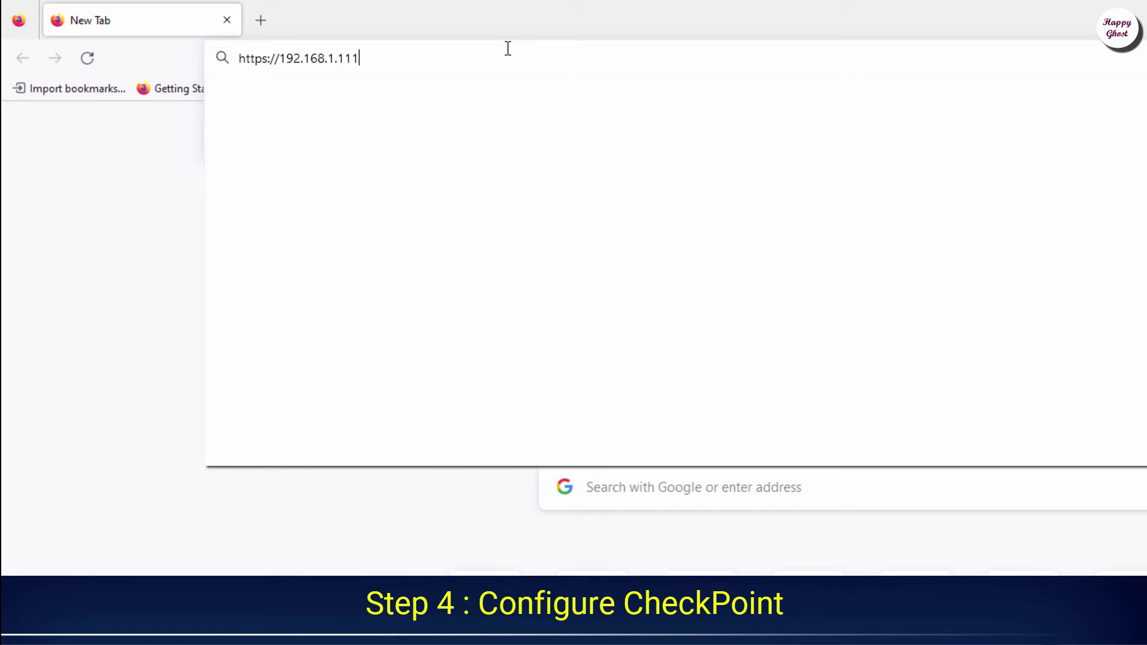
type(".1.111")
key("Return")
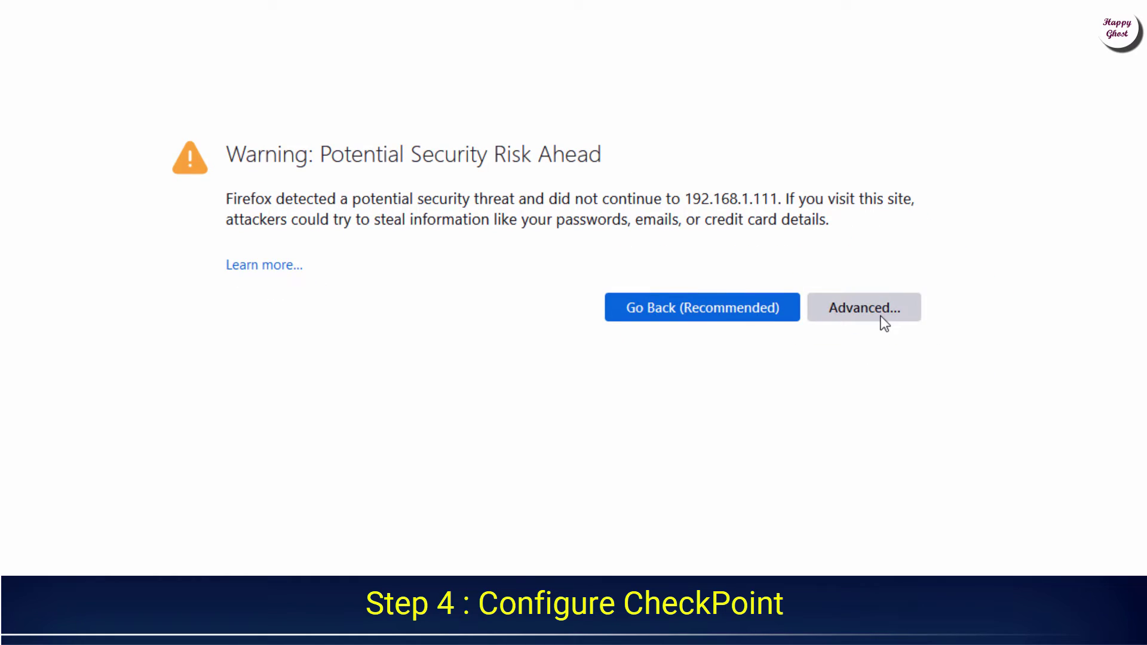
left_click(883, 322)
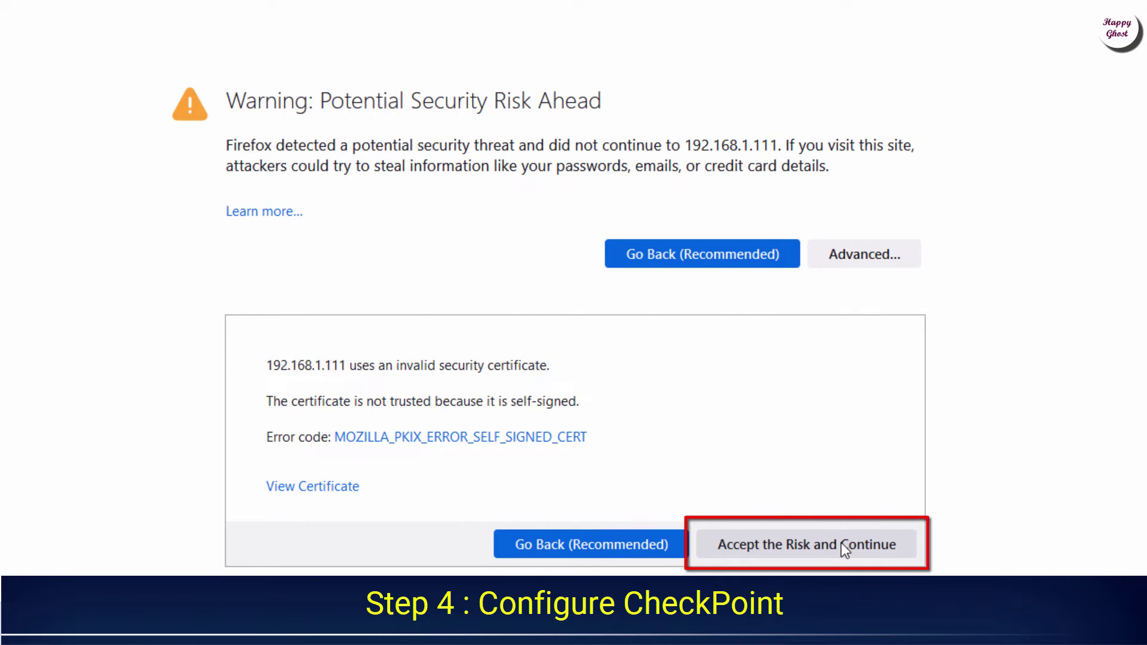
left_click(841, 544)
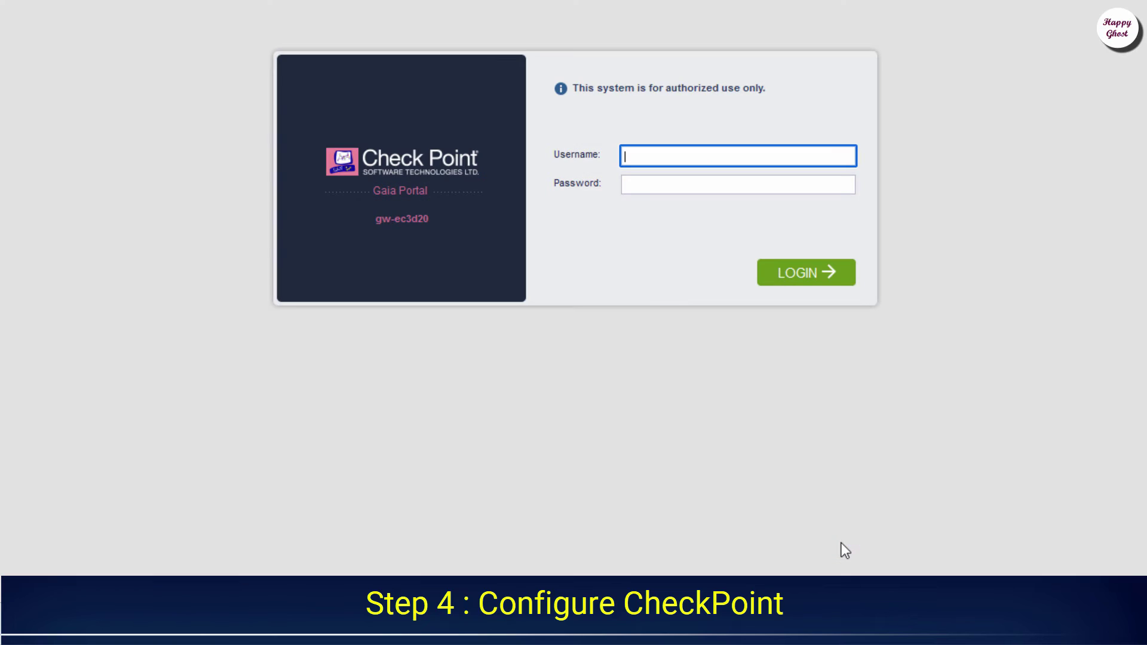
Step: Log in to the Gaia Portal as admin with the account password and start the First Time Configuration Wizard
type("ad")
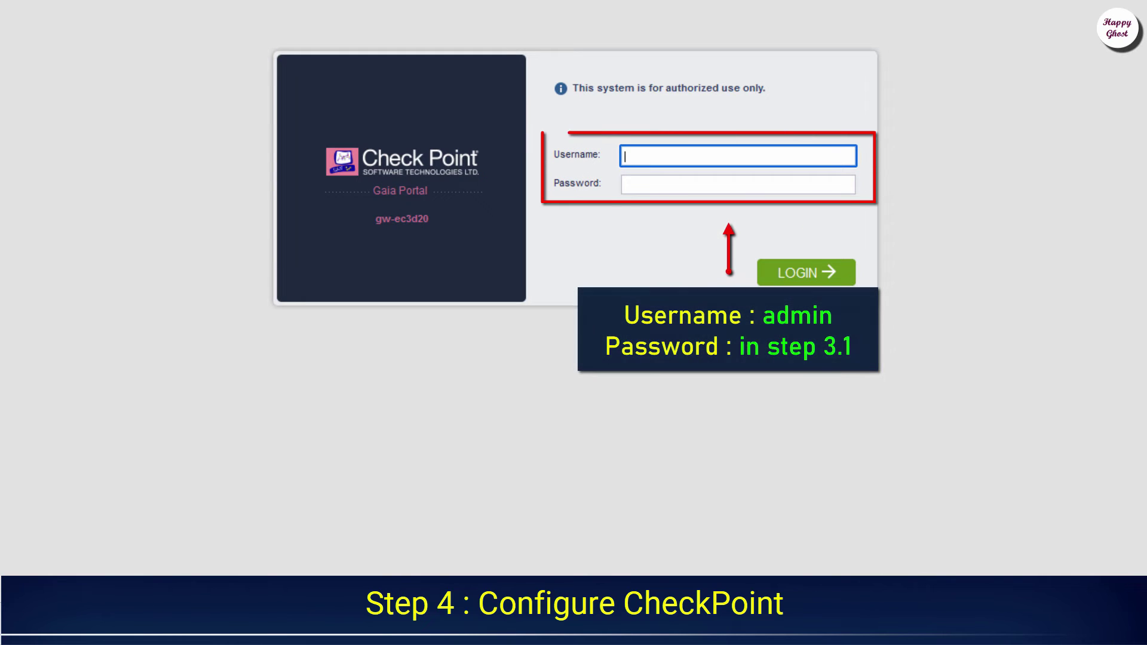
type("min")
key("Tab")
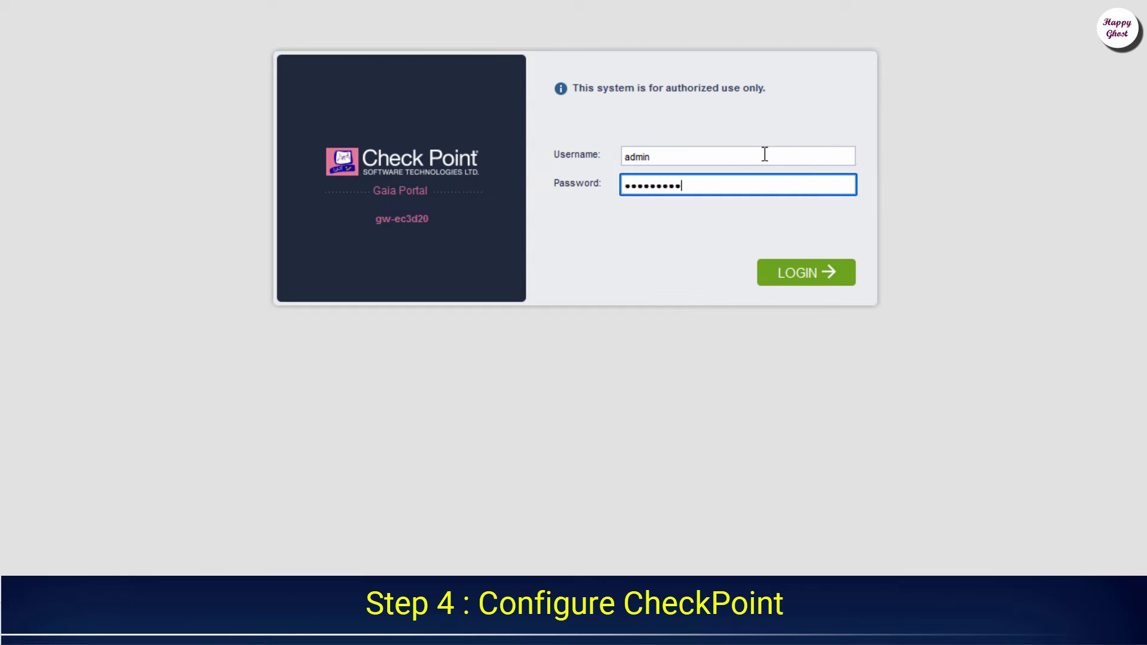
left_click(831, 285)
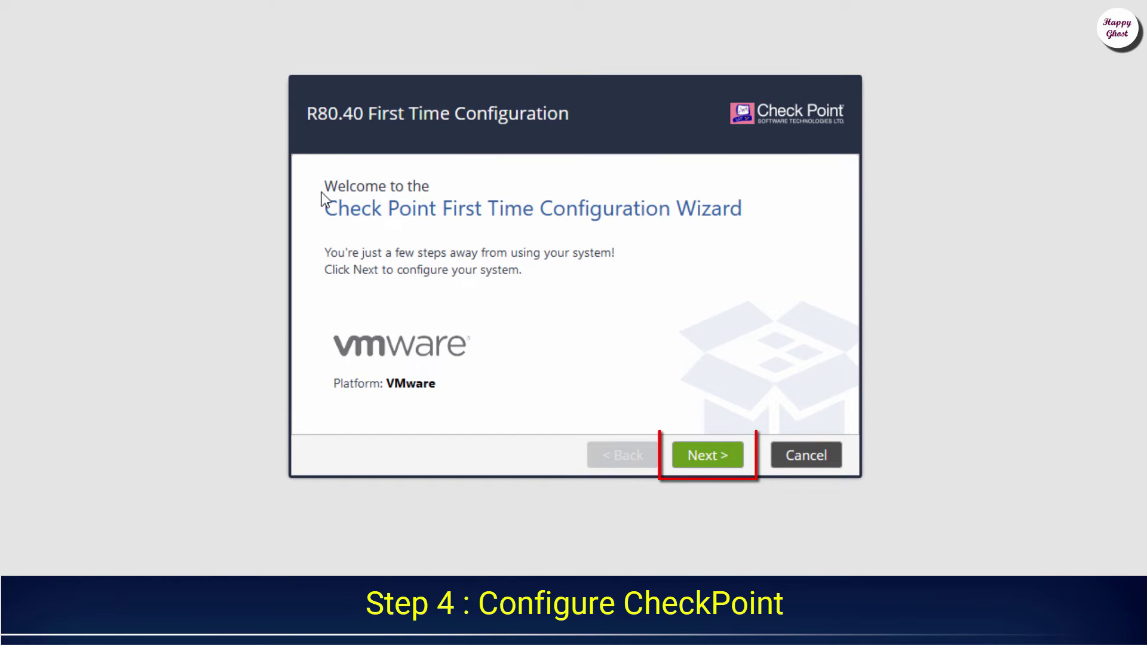
left_click(738, 468)
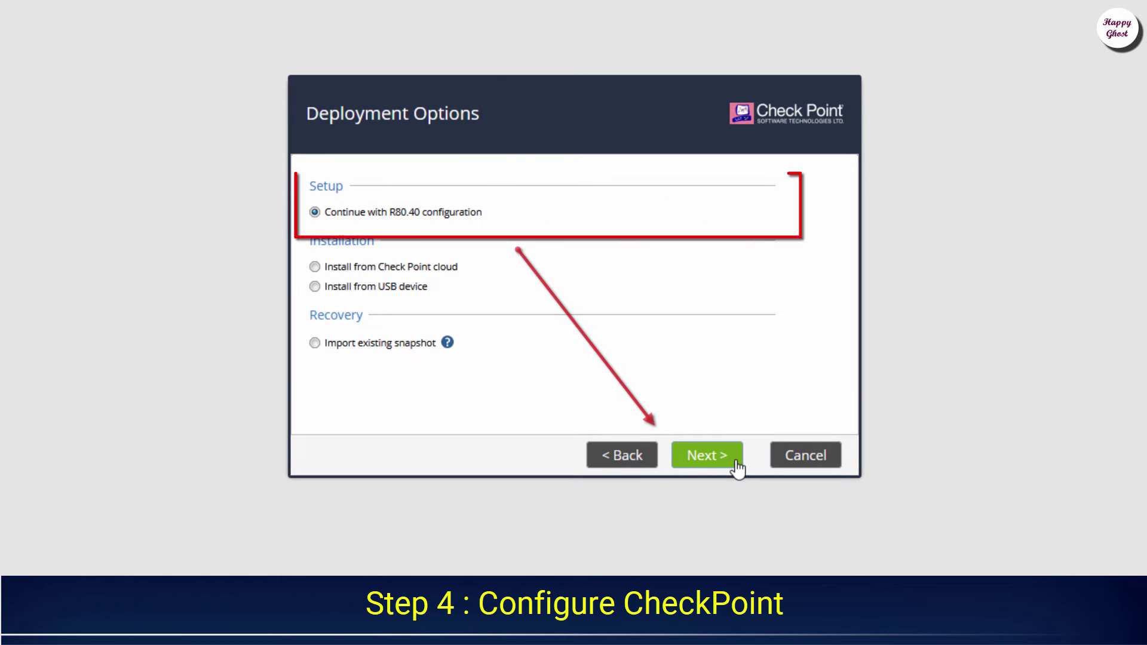